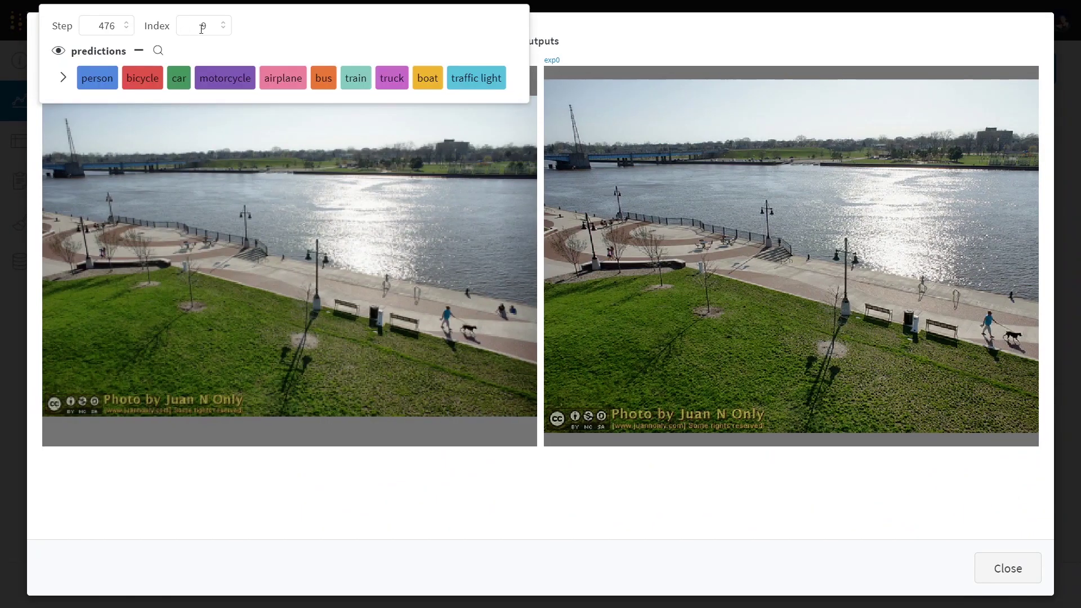
Step: Step both runs to the kitchen image, adjust the class-score threshold, then close the view
{"action": "left_click_drag", "start_coordinate": [179, 67], "coordinate": [187, 61]}
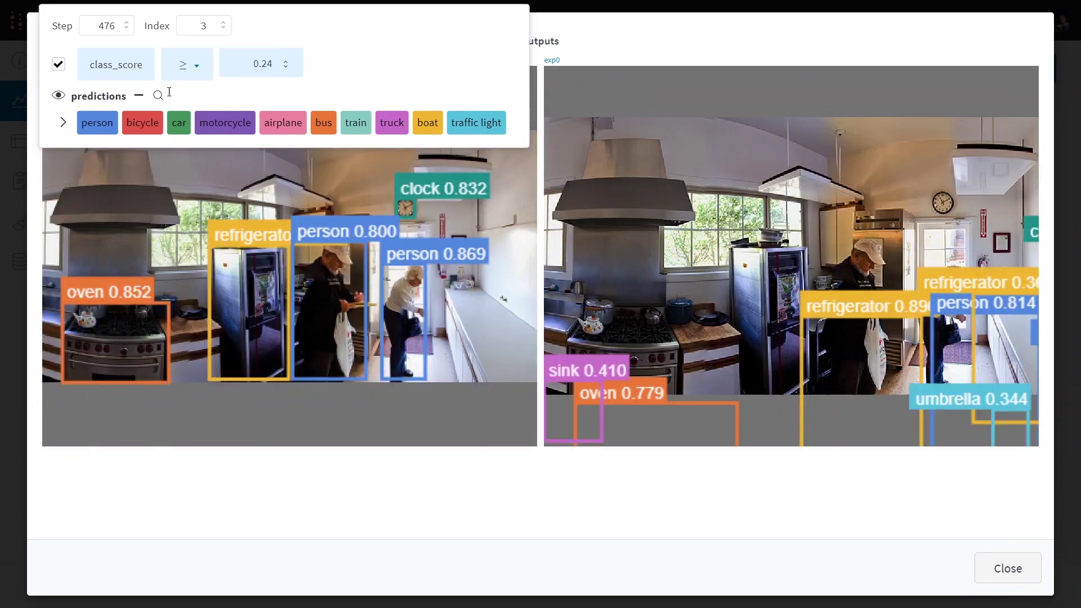
{"action": "left_click_drag", "start_coordinate": [245, 34], "coordinate": [239, 46]}
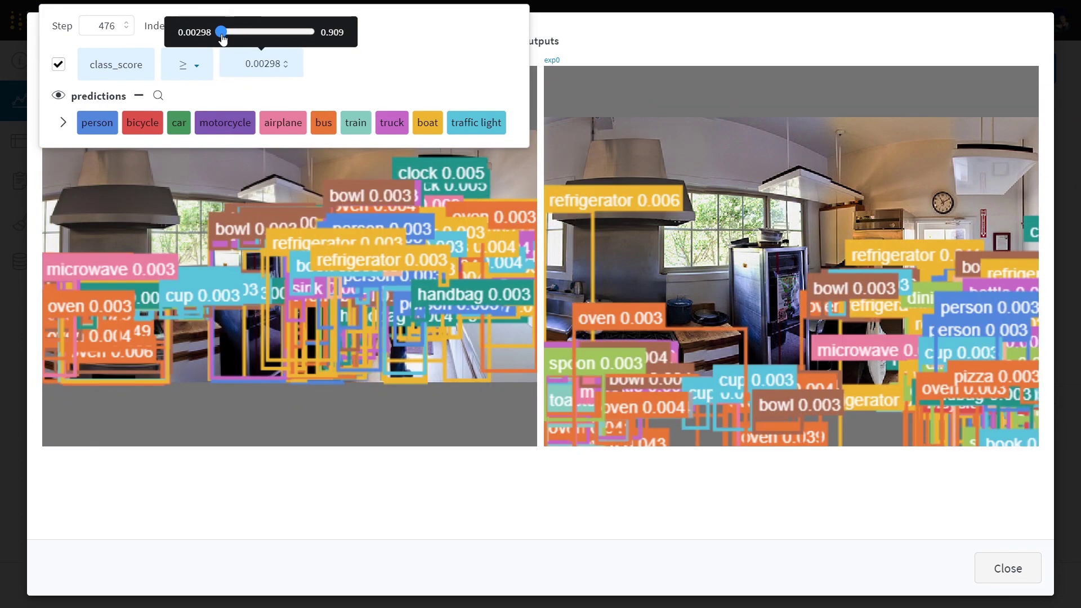
{"action": "left_click", "coordinate": [7, 145]}
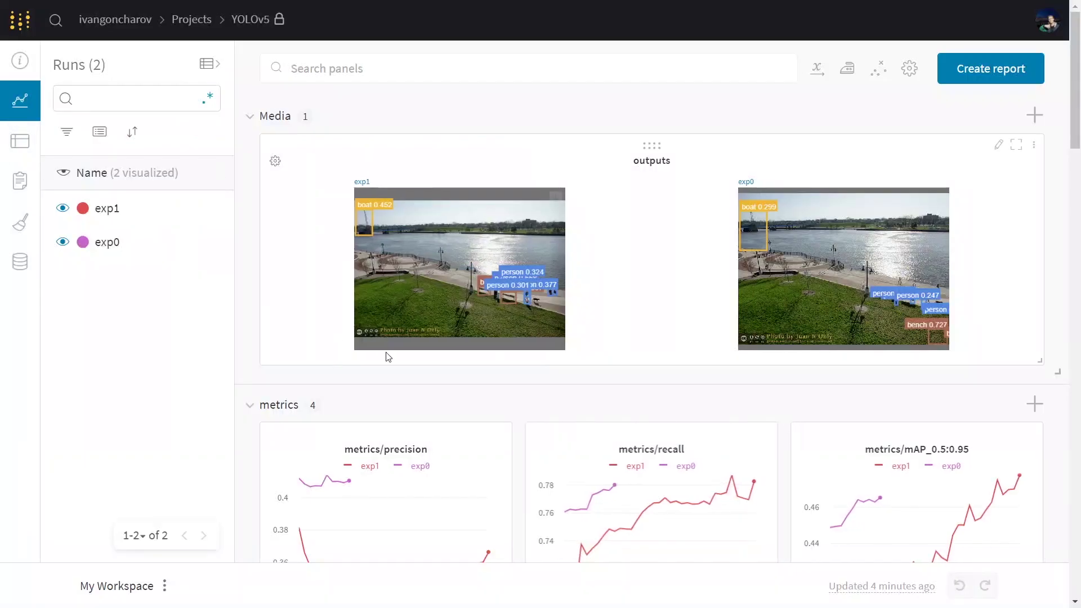
{"action": "scroll", "coordinate": [385, 356], "scroll_direction": "down", "scroll_amount": 2}
{"action": "scroll", "coordinate": [434, 343], "scroll_direction": "down", "scroll_amount": 1}
{"action": "scroll", "coordinate": [813, 290], "scroll_direction": "down", "scroll_amount": 1}
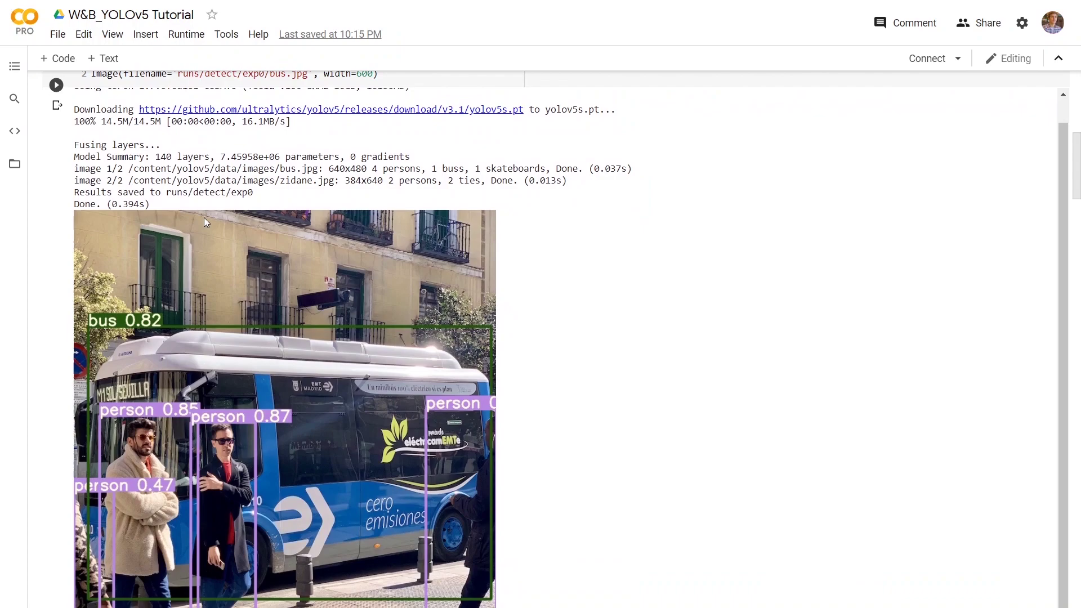
{"action": "scroll", "coordinate": [229, 226], "scroll_direction": "down", "scroll_amount": 3}
{"action": "scroll", "coordinate": [386, 276], "scroll_direction": "down", "scroll_amount": 3}
{"action": "scroll", "coordinate": [386, 277], "scroll_direction": "down", "scroll_amount": 4}
{"action": "scroll", "coordinate": [508, 295], "scroll_direction": "down", "scroll_amount": 3}
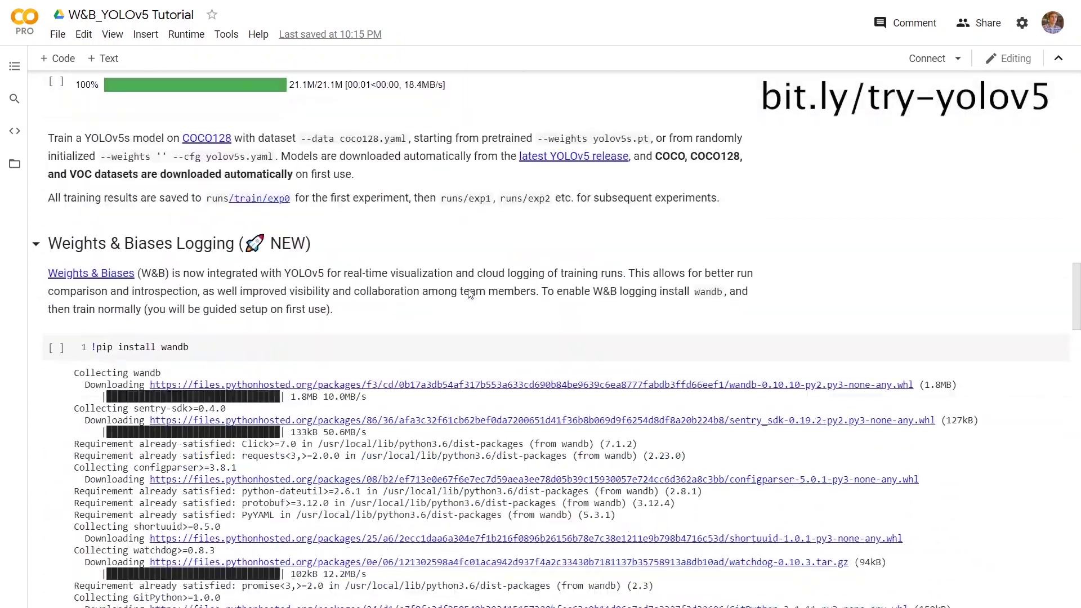
{"action": "scroll", "coordinate": [482, 291], "scroll_direction": "down", "scroll_amount": 4}
{"action": "scroll", "coordinate": [467, 291], "scroll_direction": "down", "scroll_amount": 4}
{"action": "scroll", "coordinate": [469, 291], "scroll_direction": "down", "scroll_amount": 3}
{"action": "scroll", "coordinate": [469, 291], "scroll_direction": "down", "scroll_amount": 4}
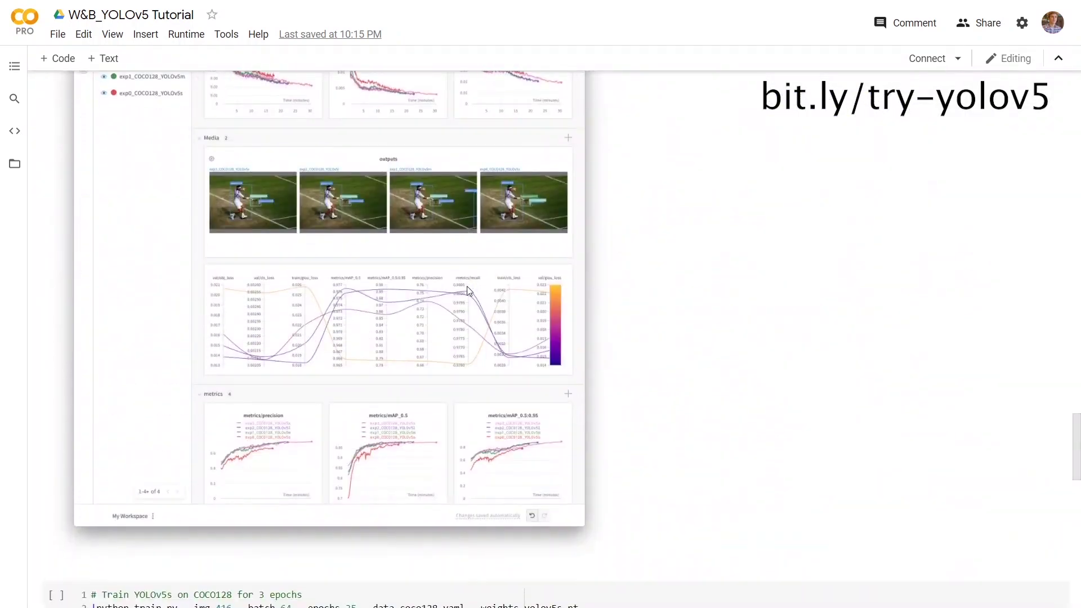
{"action": "scroll", "coordinate": [469, 287], "scroll_direction": "down", "scroll_amount": 4}
{"action": "scroll", "coordinate": [472, 277], "scroll_direction": "down", "scroll_amount": 2}
{"action": "scroll", "coordinate": [472, 277], "scroll_direction": "down", "scroll_amount": 3}
{"action": "scroll", "coordinate": [523, 329], "scroll_direction": "down", "scroll_amount": 5}
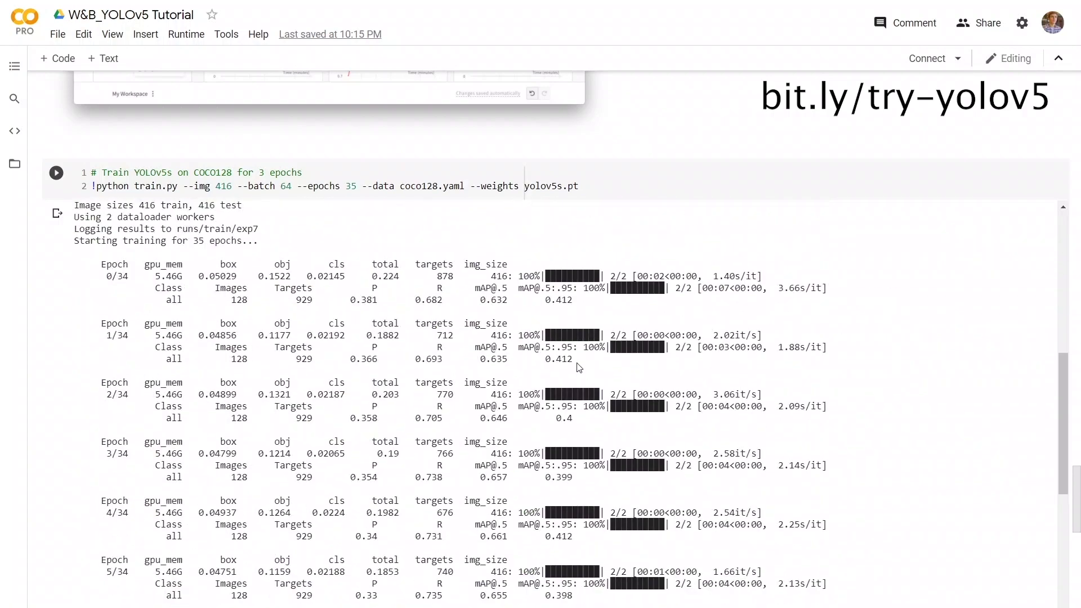
{"action": "scroll", "coordinate": [571, 369], "scroll_direction": "down", "scroll_amount": 3}
{"action": "scroll", "coordinate": [1002, 296], "scroll_direction": "down", "scroll_amount": 2}
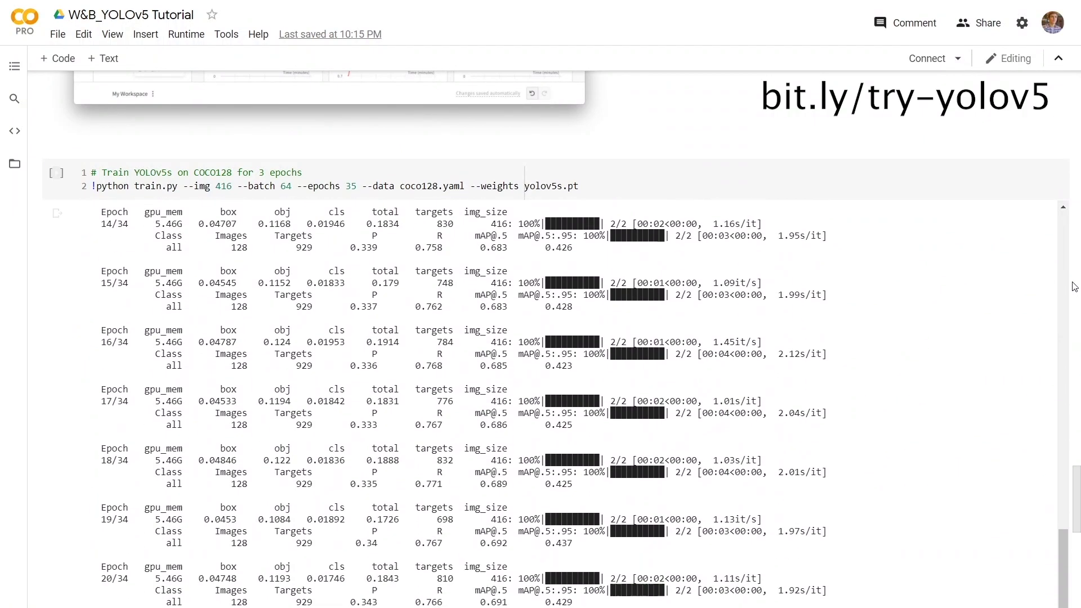
{"action": "scroll", "coordinate": [1002, 297], "scroll_direction": "down", "scroll_amount": 4}
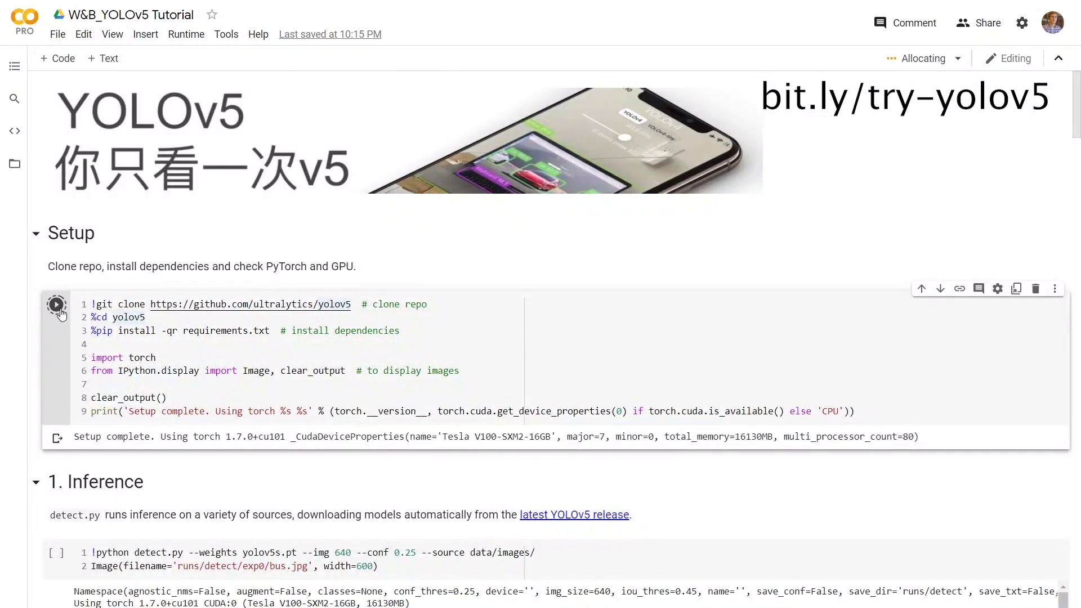
{"action": "scroll", "coordinate": [555, 349], "scroll_direction": "down", "scroll_amount": 1}
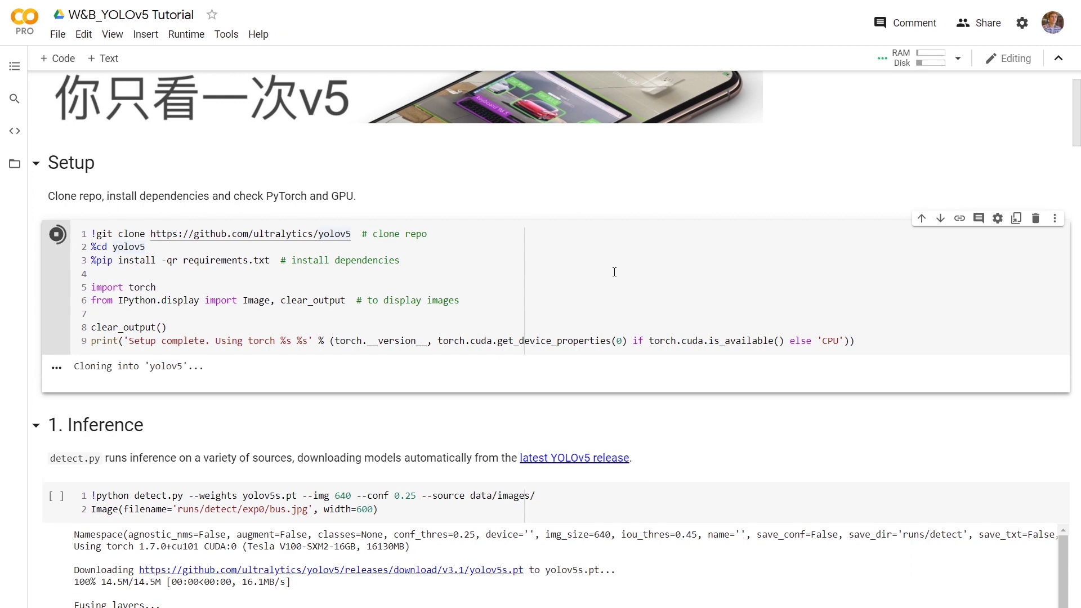
{"action": "scroll", "coordinate": [614, 272], "scroll_direction": "down", "scroll_amount": 1}
{"action": "scroll", "coordinate": [616, 274], "scroll_direction": "down", "scroll_amount": 1}
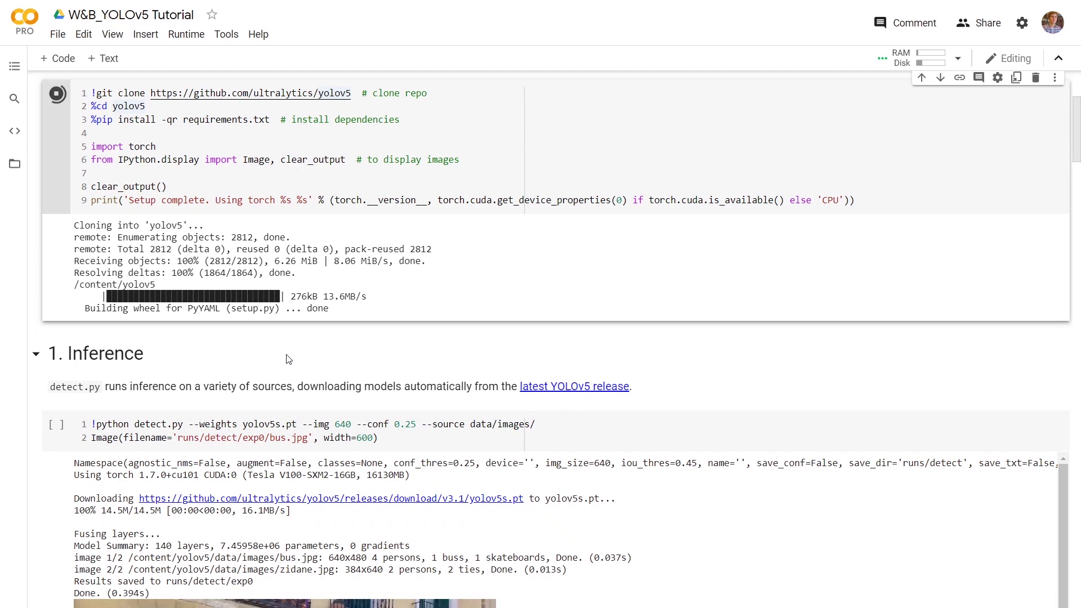
Step: Select the Inference section and open the file browser, briefly expanding the models folder
{"action": "left_click", "coordinate": [177, 284]}
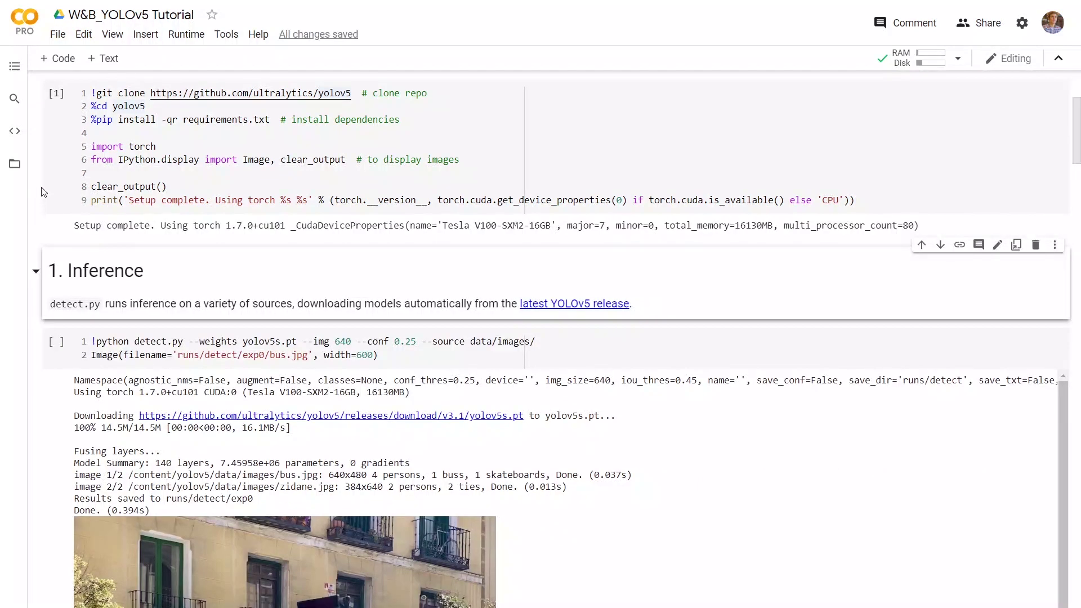
{"action": "left_click", "coordinate": [15, 165]}
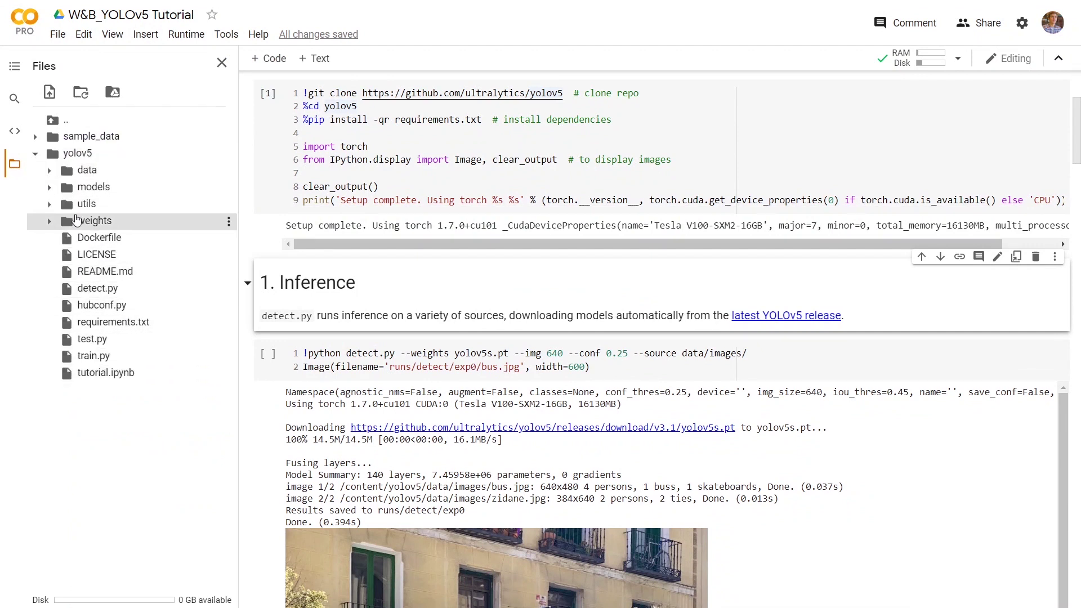
{"action": "left_click", "coordinate": [48, 189]}
{"action": "left_click", "coordinate": [49, 189]}
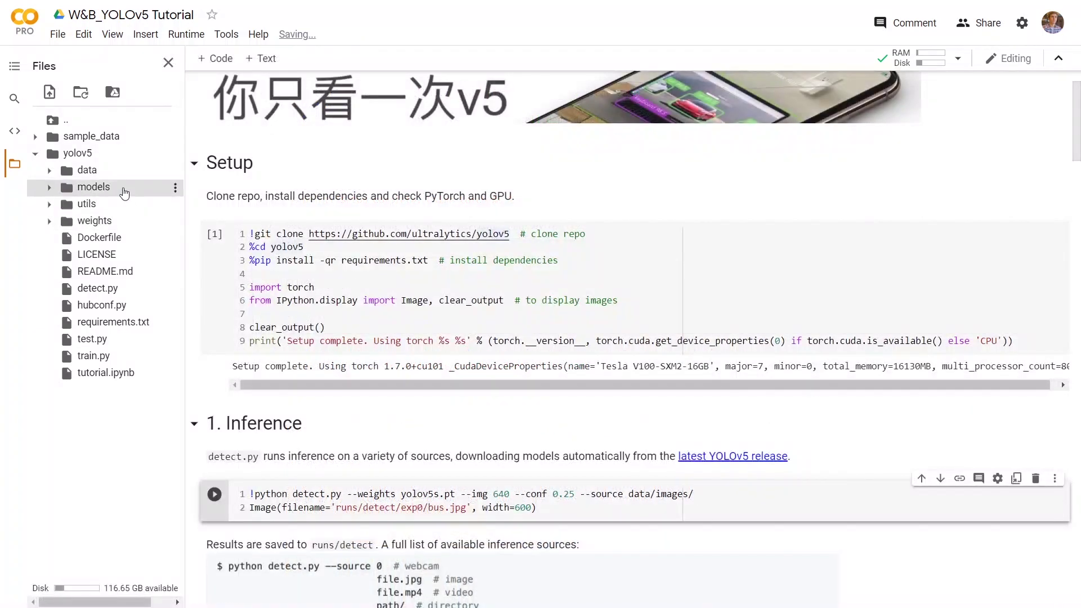
Step: Preview data/images/bus.jpg, then run the detect.py inference cell on the sample images
{"action": "left_click", "coordinate": [103, 171]}
{"action": "double_click", "coordinate": [118, 207]}
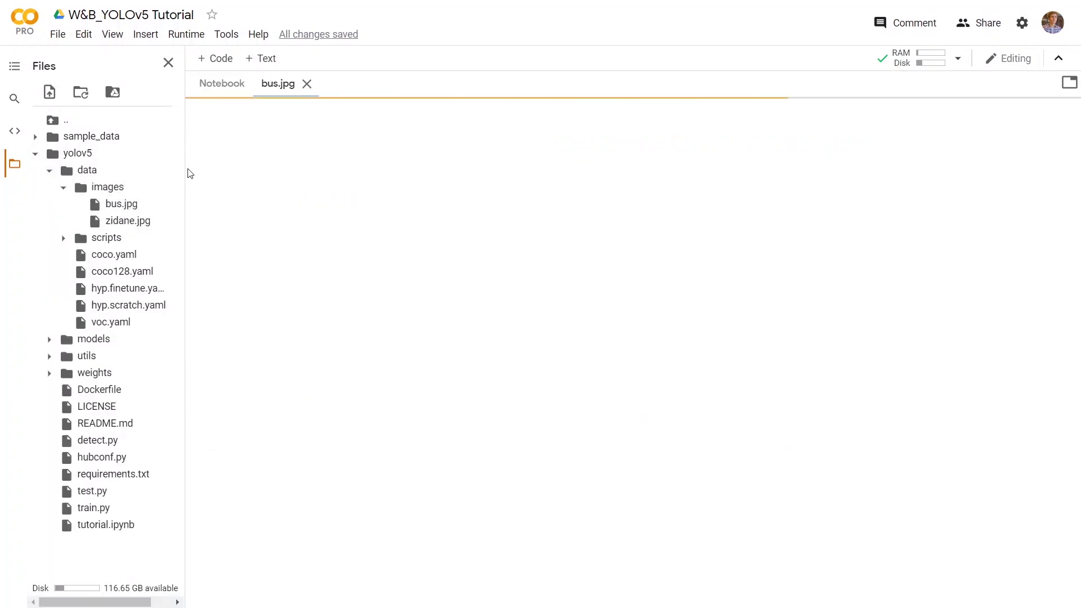
{"action": "scroll", "coordinate": [245, 166], "scroll_direction": "down", "scroll_amount": 3}
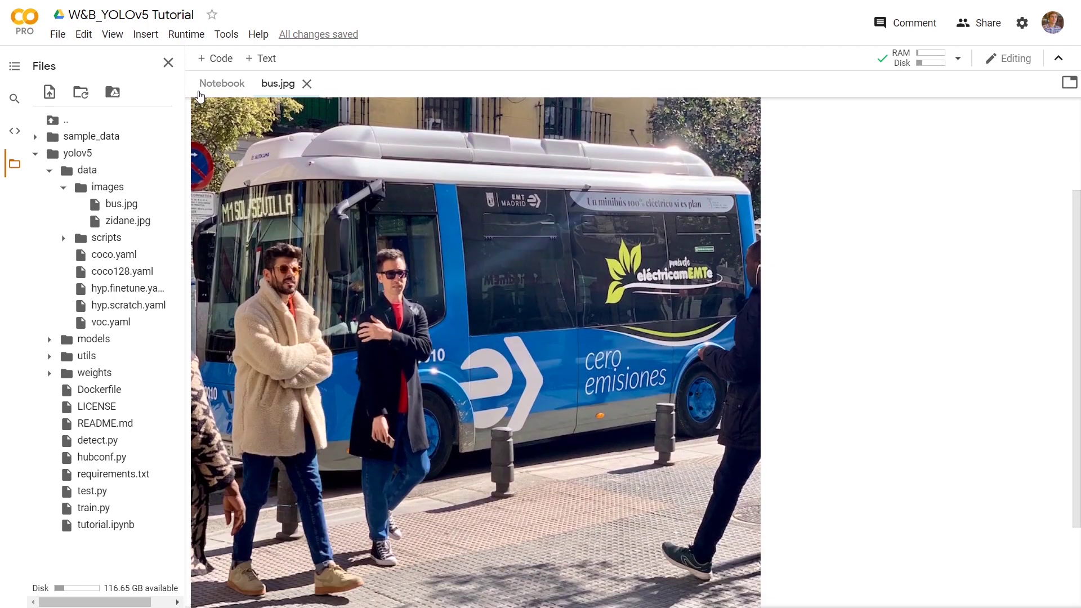
{"action": "left_click", "coordinate": [220, 86]}
{"action": "scroll", "coordinate": [218, 169], "scroll_direction": "down", "scroll_amount": 3}
{"action": "scroll", "coordinate": [217, 249], "scroll_direction": "down", "scroll_amount": 1}
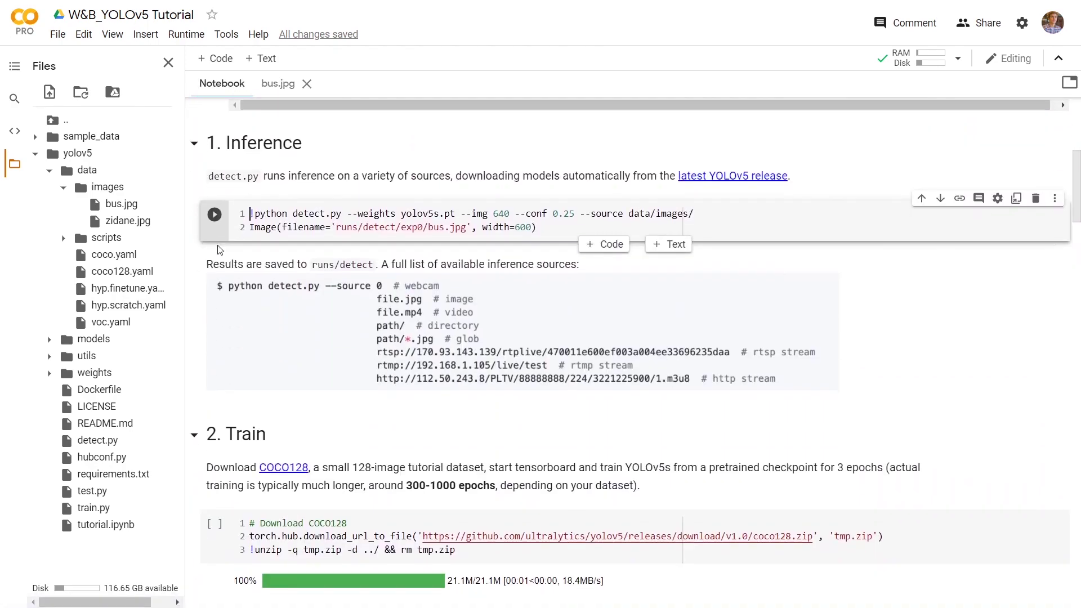
{"action": "left_click", "coordinate": [211, 216]}
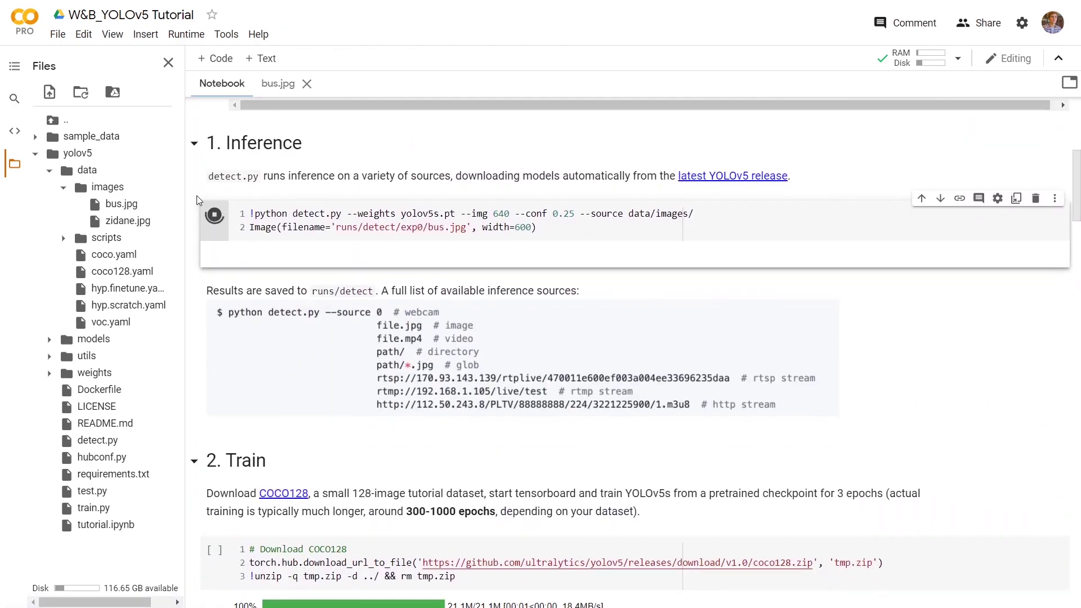
{"action": "scroll", "coordinate": [193, 206], "scroll_direction": "down", "scroll_amount": 2}
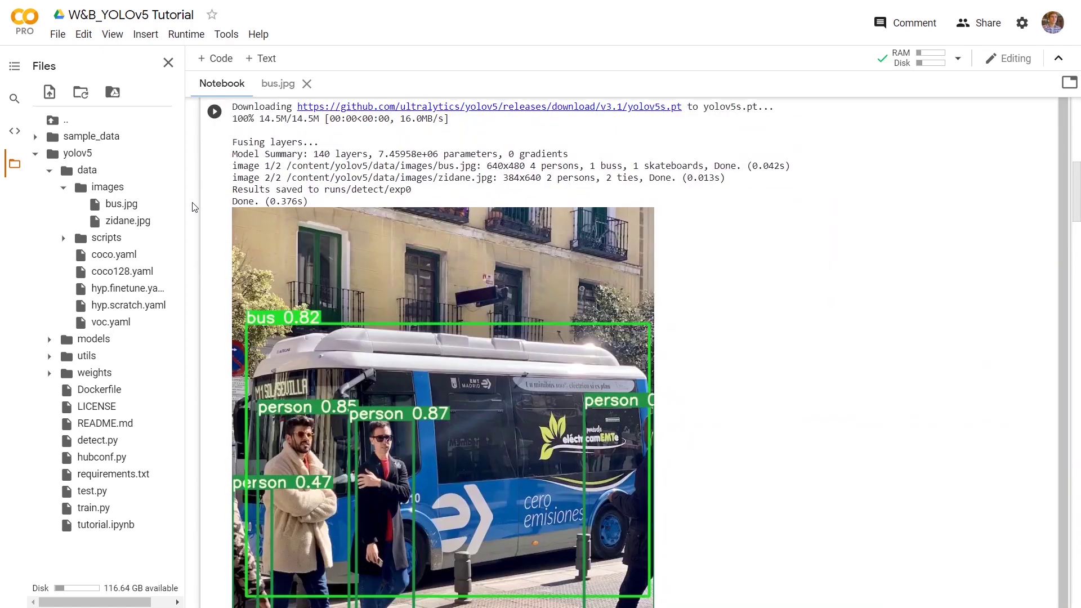
{"action": "scroll", "coordinate": [192, 206], "scroll_direction": "down", "scroll_amount": 2}
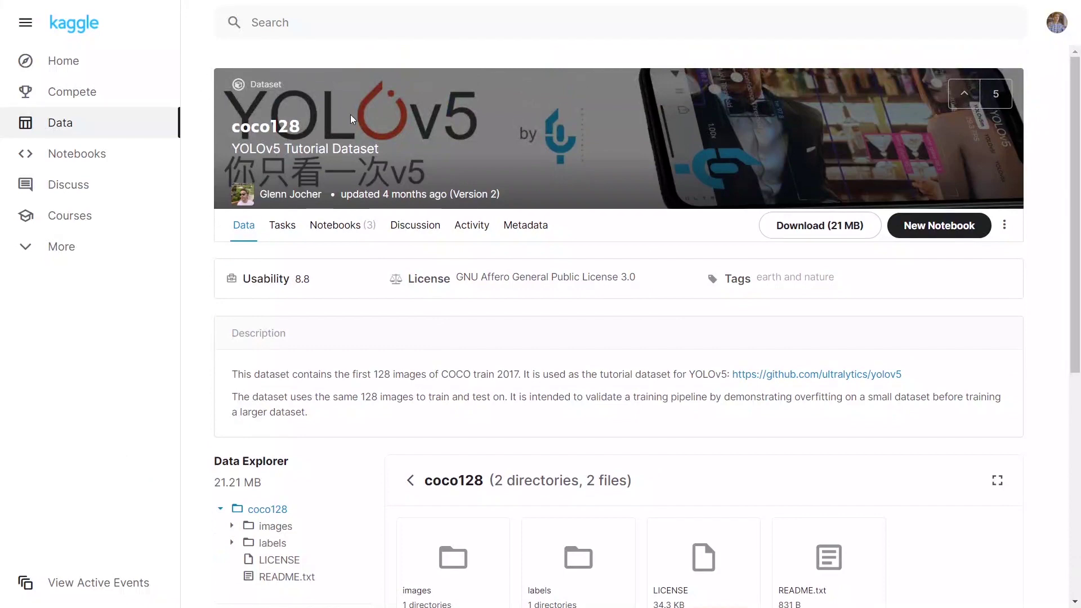
{"action": "scroll", "coordinate": [457, 196], "scroll_direction": "down", "scroll_amount": 1}
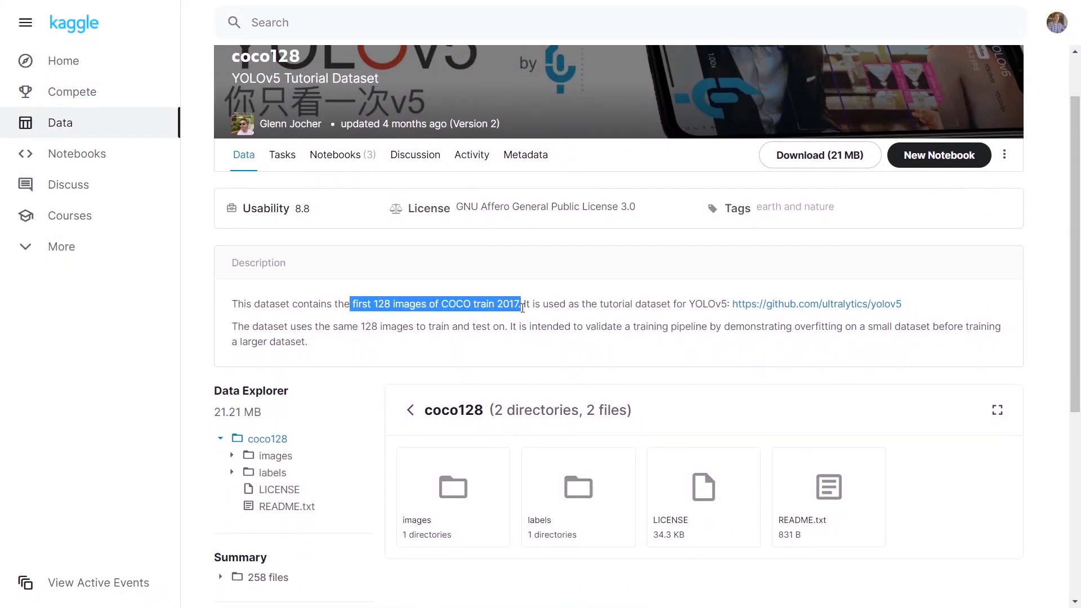
Step: Clear the highlighted description sentences while reading the coco128 Kaggle dataset page
{"action": "left_click", "coordinate": [526, 304]}
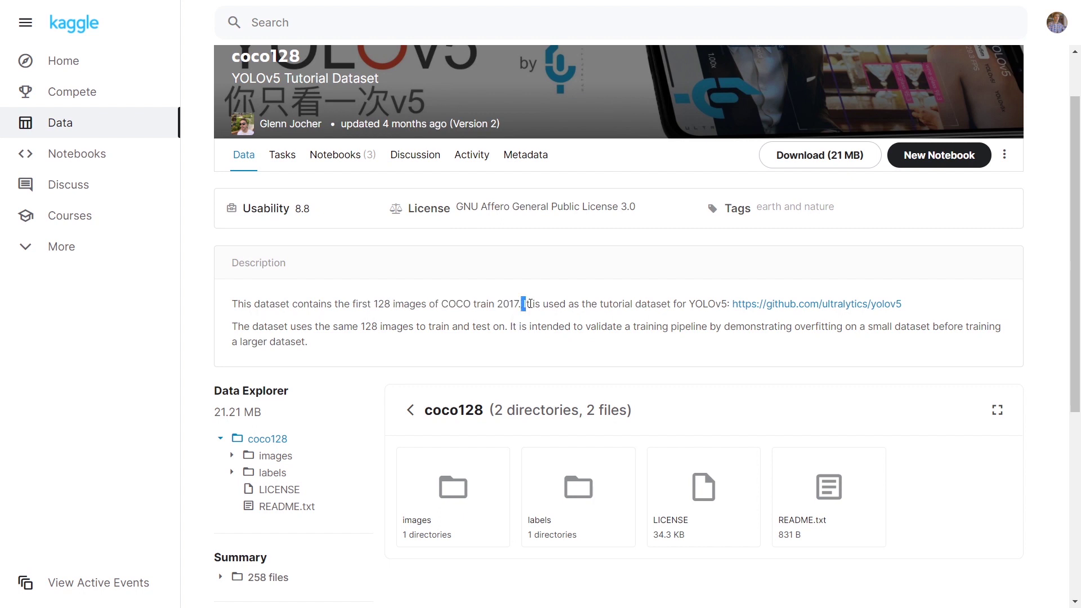
{"action": "scroll", "coordinate": [651, 317], "scroll_direction": "down", "scroll_amount": 2}
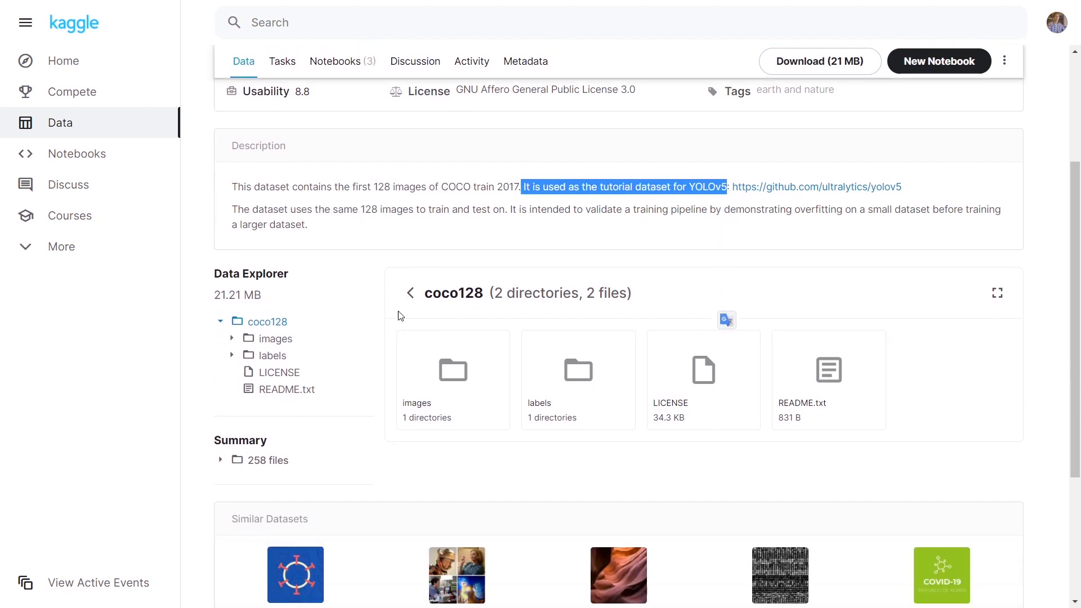
{"action": "left_click", "coordinate": [383, 314]}
{"action": "scroll", "coordinate": [377, 313], "scroll_direction": "down", "scroll_amount": 1}
{"action": "scroll", "coordinate": [377, 314], "scroll_direction": "down", "scroll_amount": 1}
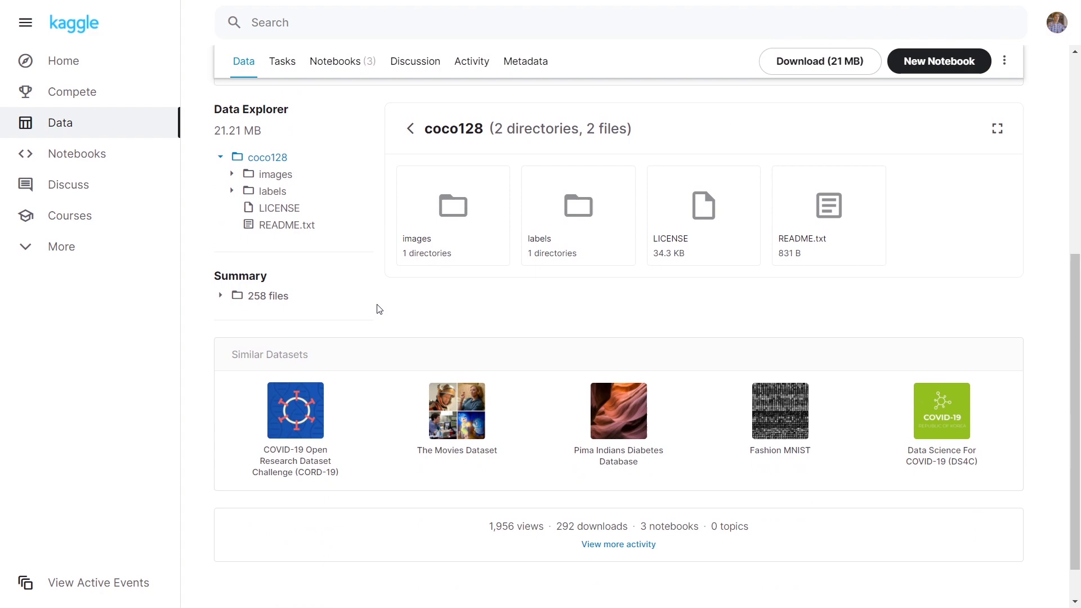
{"action": "scroll", "coordinate": [378, 309], "scroll_direction": "up", "scroll_amount": 3}
{"action": "scroll", "coordinate": [378, 309], "scroll_direction": "up", "scroll_amount": 1}
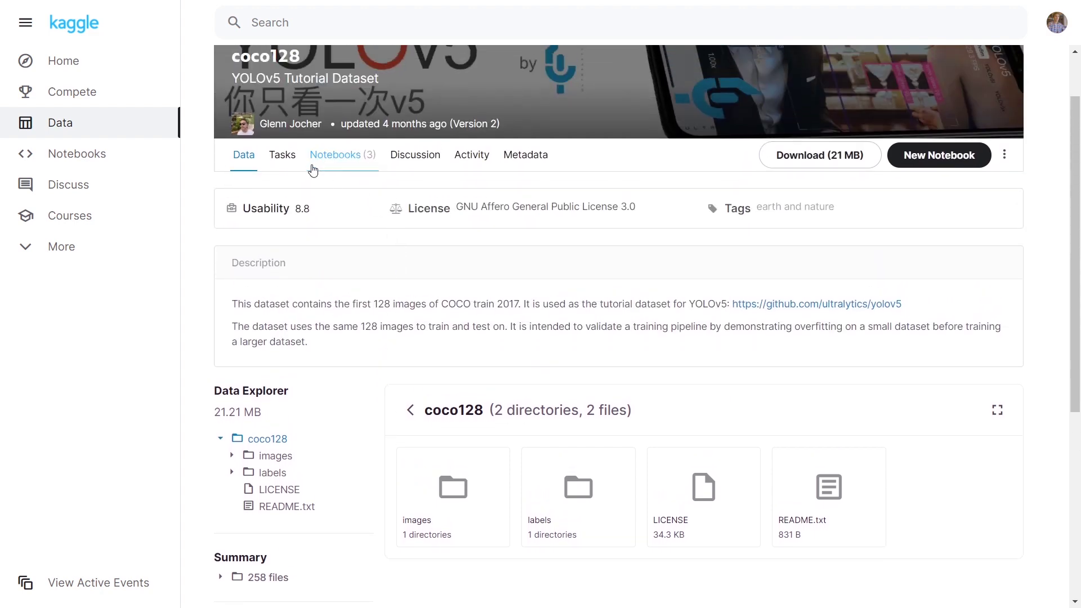
{"action": "scroll", "coordinate": [741, 413], "scroll_direction": "up", "scroll_amount": 1}
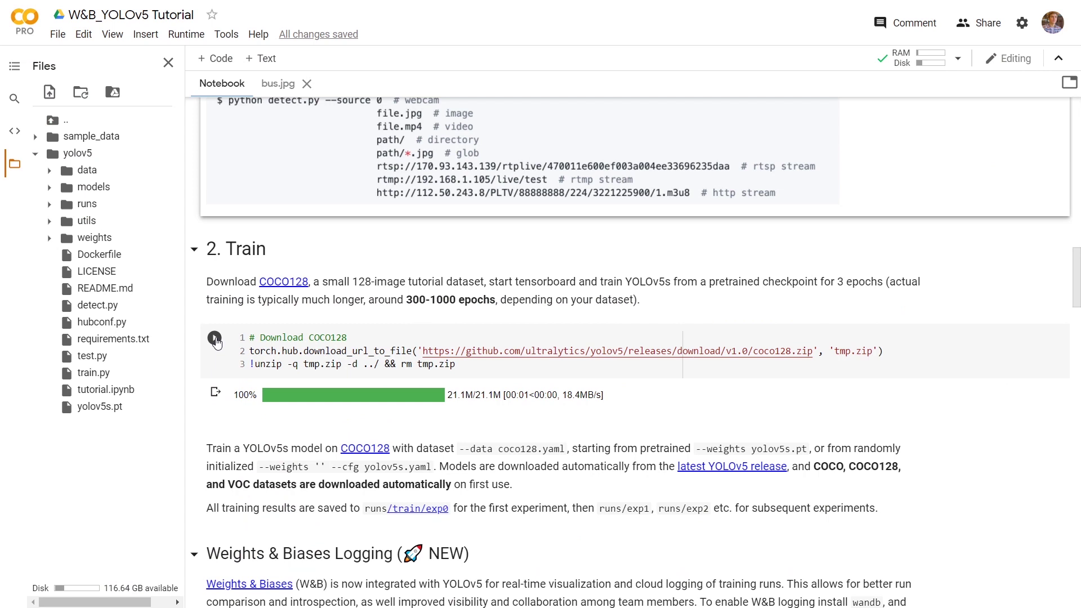
Step: Re-download COCO128 and expand coco128/images/train2017 in the Files panel
{"action": "left_click", "coordinate": [215, 340]}
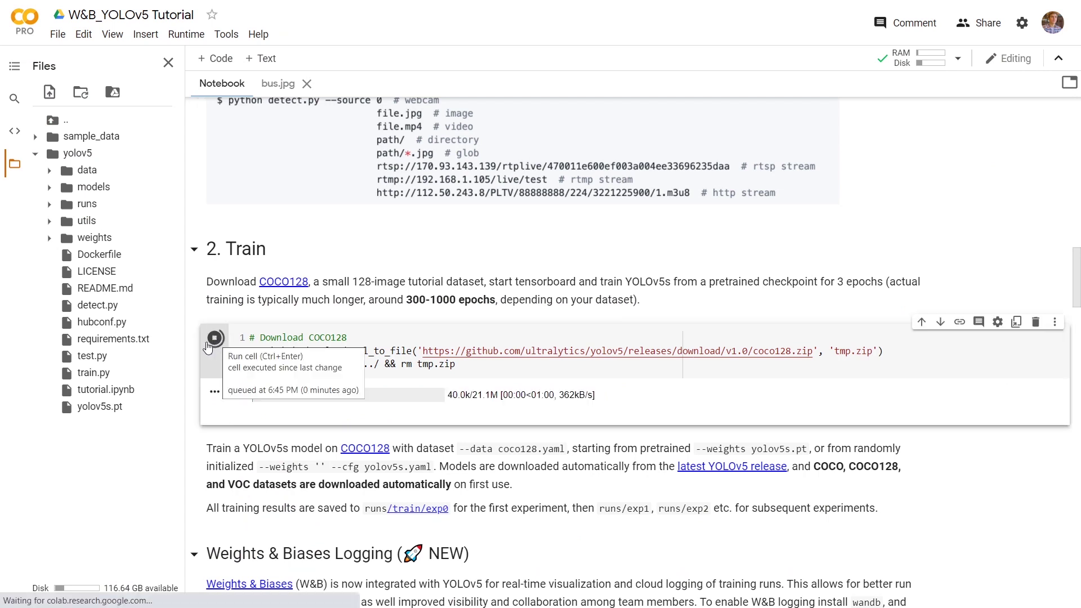
{"action": "scroll", "coordinate": [627, 402], "scroll_direction": "down", "scroll_amount": 1}
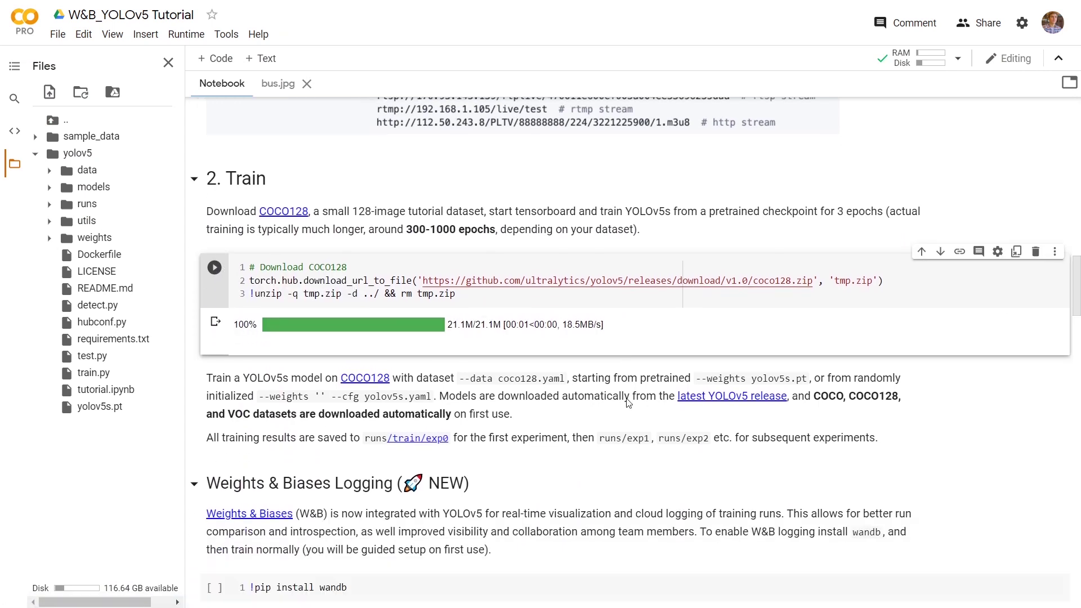
{"action": "left_click", "coordinate": [80, 136]}
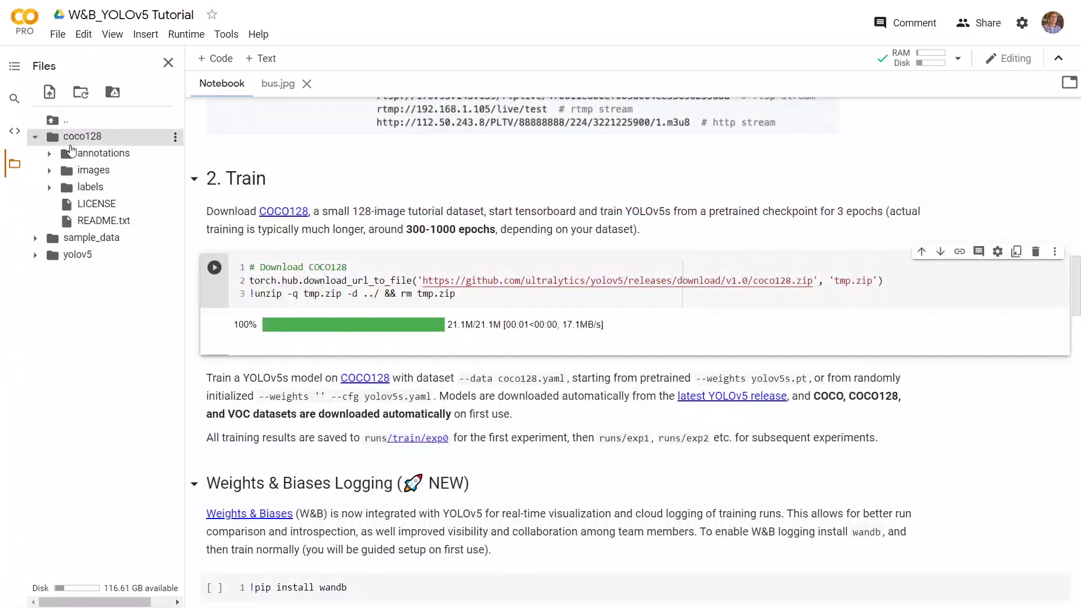
{"action": "left_click", "coordinate": [88, 171]}
{"action": "left_click", "coordinate": [110, 187]}
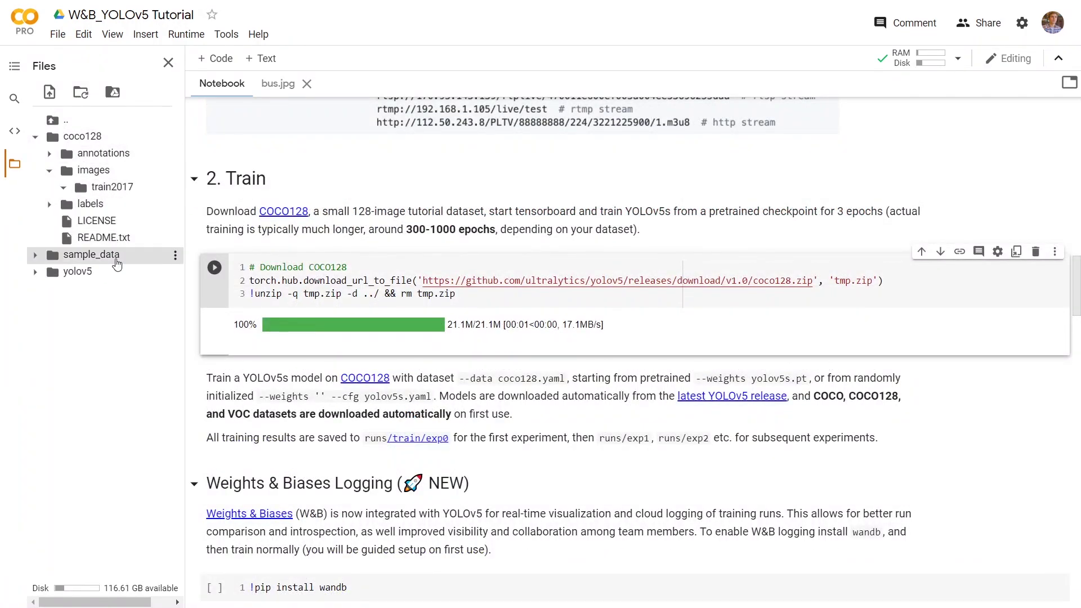
{"action": "scroll", "coordinate": [122, 356], "scroll_direction": "down", "scroll_amount": 5}
{"action": "scroll", "coordinate": [124, 411], "scroll_direction": "down", "scroll_amount": 1}
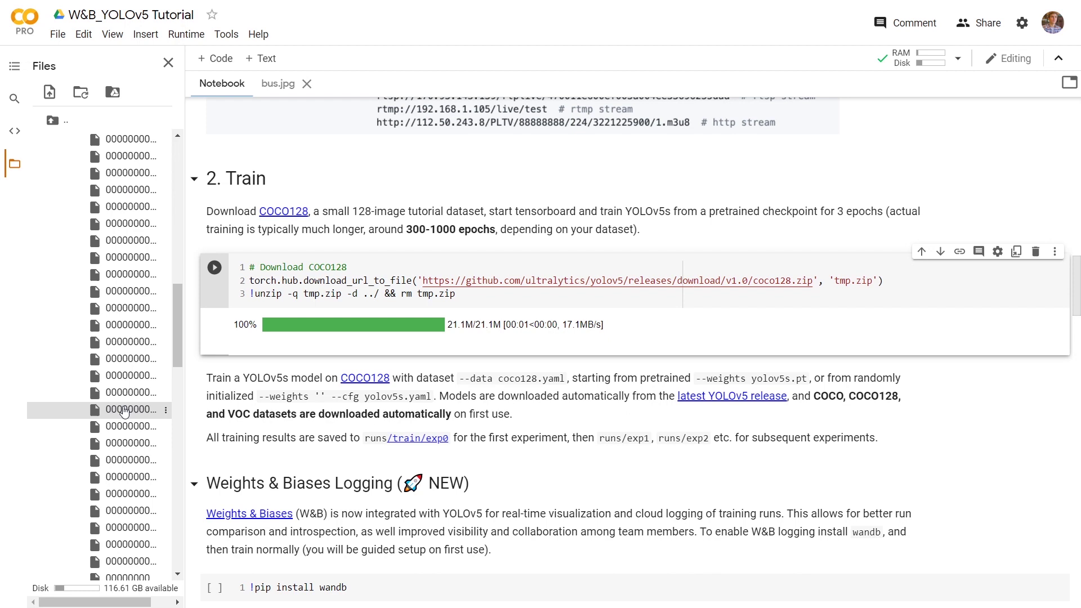
Step: Open images 000000000338.jpg and 000000000404.jpg, widening the file list to show full names
{"action": "double_click", "coordinate": [123, 411]}
{"action": "left_click_drag", "start_coordinate": [185, 390], "coordinate": [224, 397]}
{"action": "scroll", "coordinate": [156, 414], "scroll_direction": "down", "scroll_amount": 3}
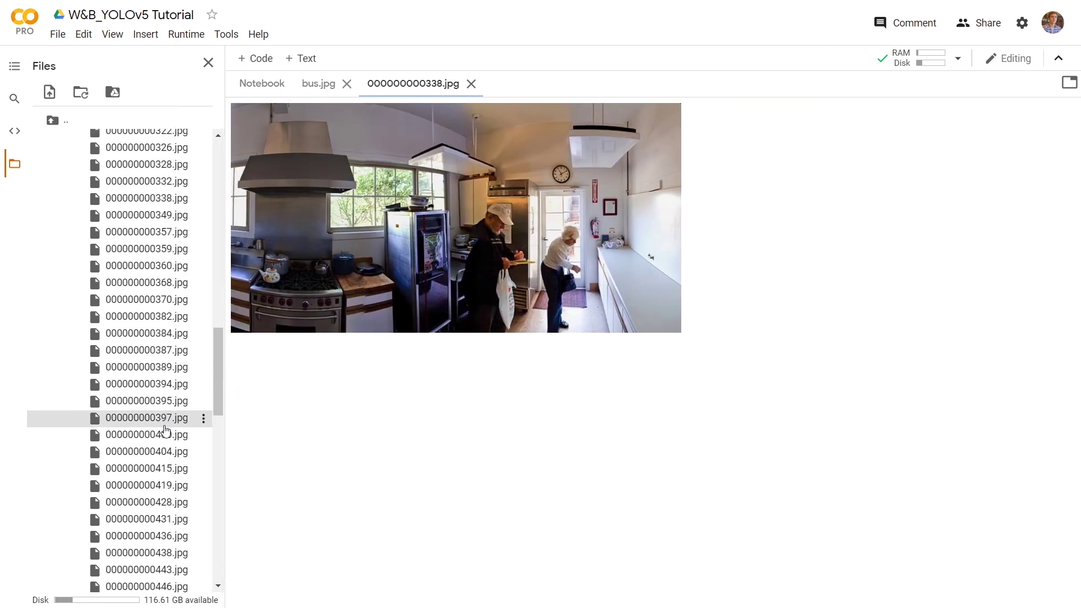
{"action": "double_click", "coordinate": [161, 454]}
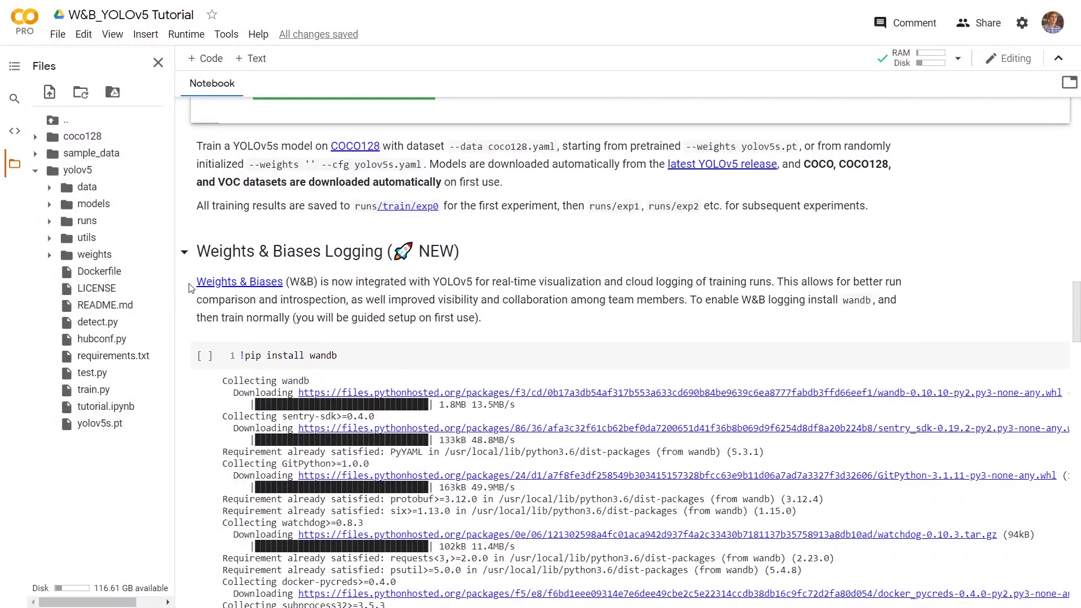
{"action": "scroll", "coordinate": [193, 315], "scroll_direction": "down", "scroll_amount": 1}
Step: Run the !pip install wandb cell
{"action": "left_click", "coordinate": [205, 287]}
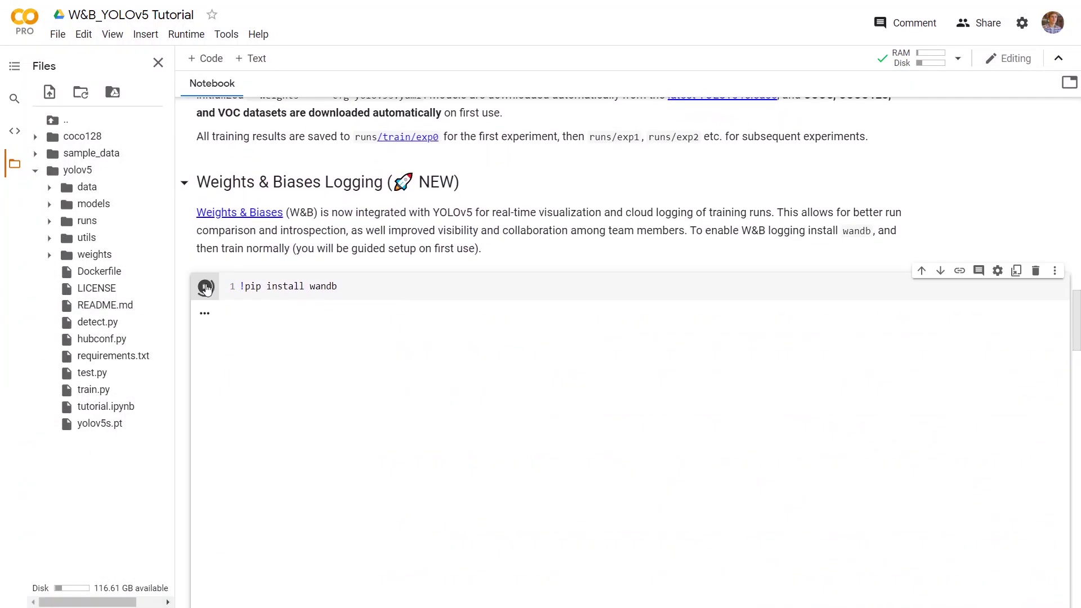
{"action": "scroll", "coordinate": [208, 289], "scroll_direction": "down", "scroll_amount": 1}
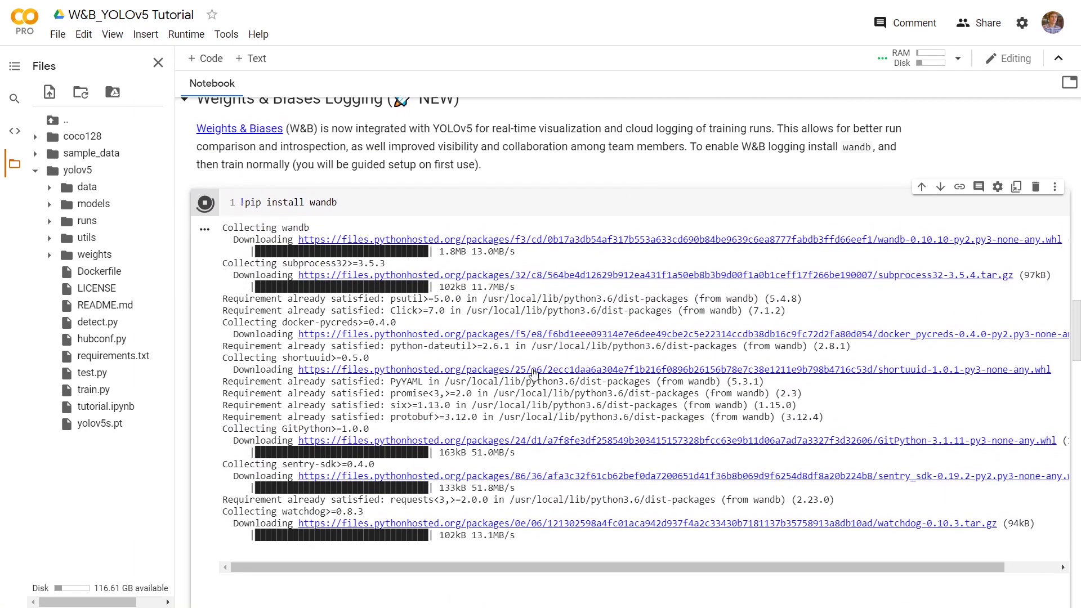
{"action": "scroll", "coordinate": [298, 416], "scroll_direction": "down", "scroll_amount": 1}
{"action": "scroll", "coordinate": [298, 416], "scroll_direction": "down", "scroll_amount": 2}
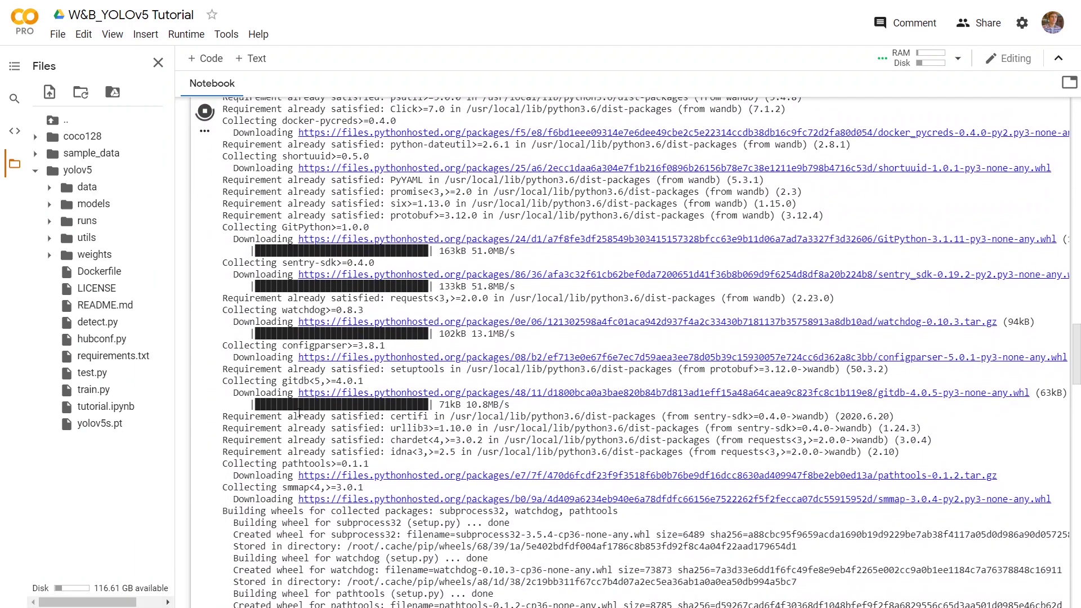
{"action": "scroll", "coordinate": [298, 416], "scroll_direction": "down", "scroll_amount": 1}
{"action": "scroll", "coordinate": [297, 413], "scroll_direction": "down", "scroll_amount": 1}
{"action": "scroll", "coordinate": [298, 413], "scroll_direction": "down", "scroll_amount": 1}
{"action": "scroll", "coordinate": [298, 415], "scroll_direction": "down", "scroll_amount": 1}
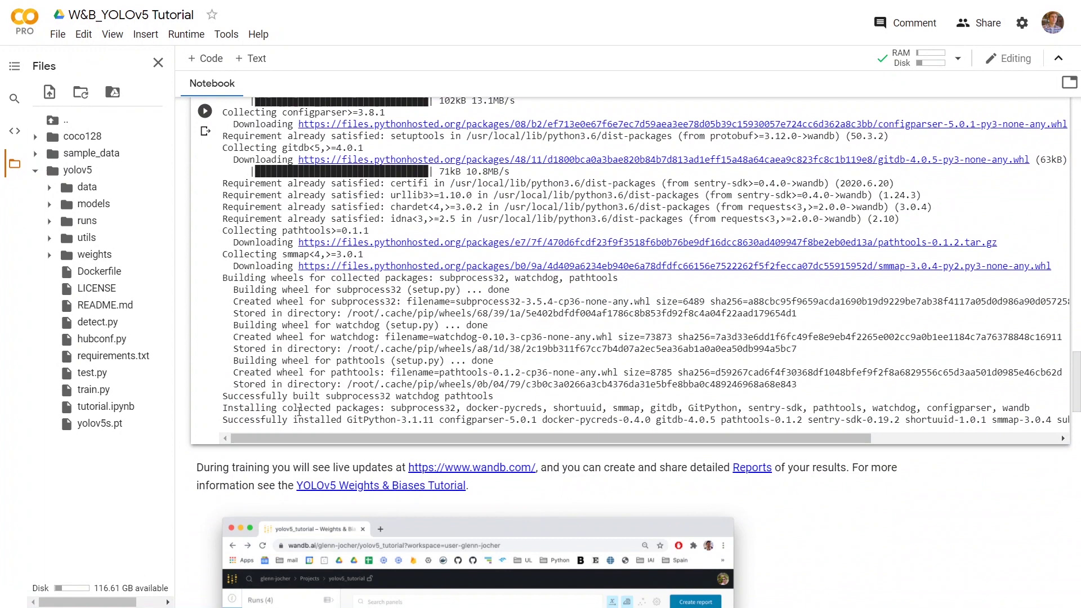
{"action": "scroll", "coordinate": [297, 415], "scroll_direction": "down", "scroll_amount": 1}
{"action": "scroll", "coordinate": [297, 415], "scroll_direction": "down", "scroll_amount": 1}
{"action": "scroll", "coordinate": [298, 415], "scroll_direction": "down", "scroll_amount": 1}
{"action": "scroll", "coordinate": [298, 412], "scroll_direction": "down", "scroll_amount": 1}
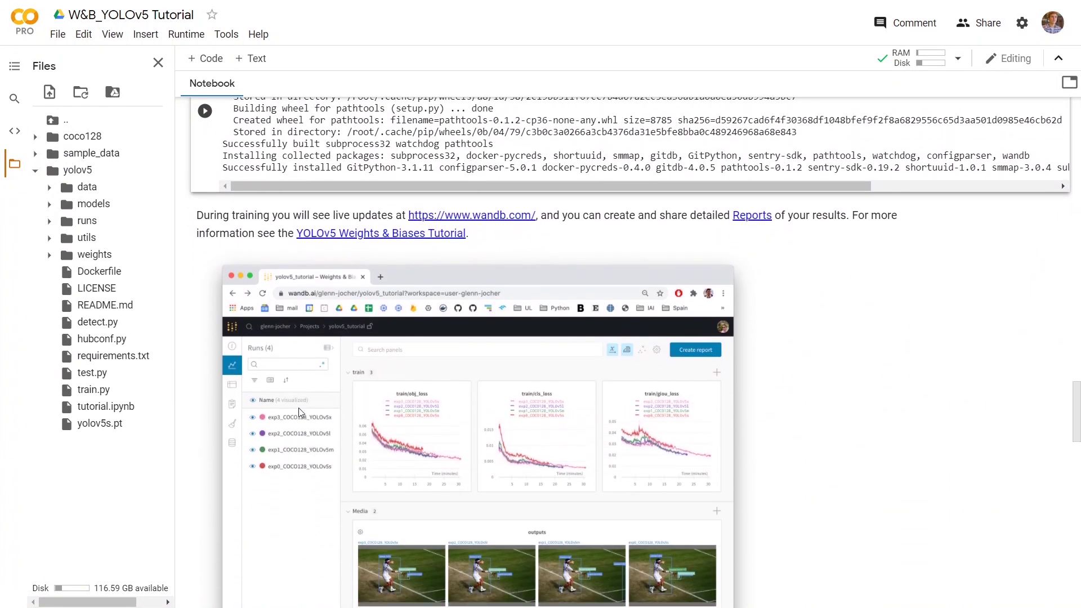
{"action": "scroll", "coordinate": [298, 408], "scroll_direction": "down", "scroll_amount": 1}
{"action": "scroll", "coordinate": [507, 423], "scroll_direction": "down", "scroll_amount": 1}
{"action": "scroll", "coordinate": [650, 456], "scroll_direction": "down", "scroll_amount": 1}
{"action": "scroll", "coordinate": [346, 446], "scroll_direction": "down", "scroll_amount": 1}
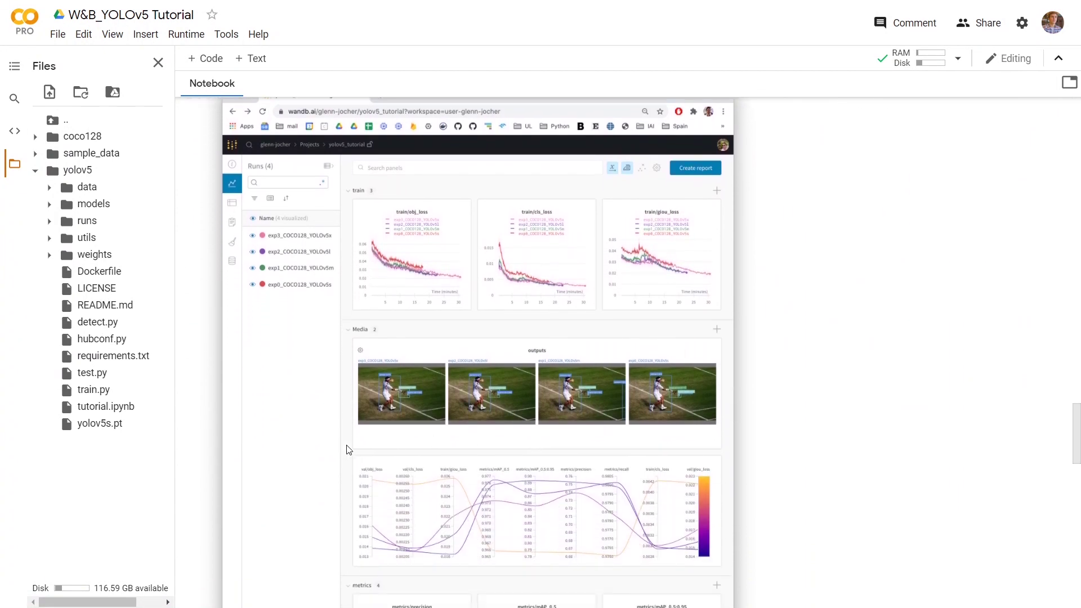
{"action": "scroll", "coordinate": [329, 454], "scroll_direction": "down", "scroll_amount": 1}
{"action": "scroll", "coordinate": [328, 459], "scroll_direction": "down", "scroll_amount": 1}
{"action": "scroll", "coordinate": [330, 465], "scroll_direction": "down", "scroll_amount": 1}
{"action": "scroll", "coordinate": [330, 465], "scroll_direction": "down", "scroll_amount": 2}
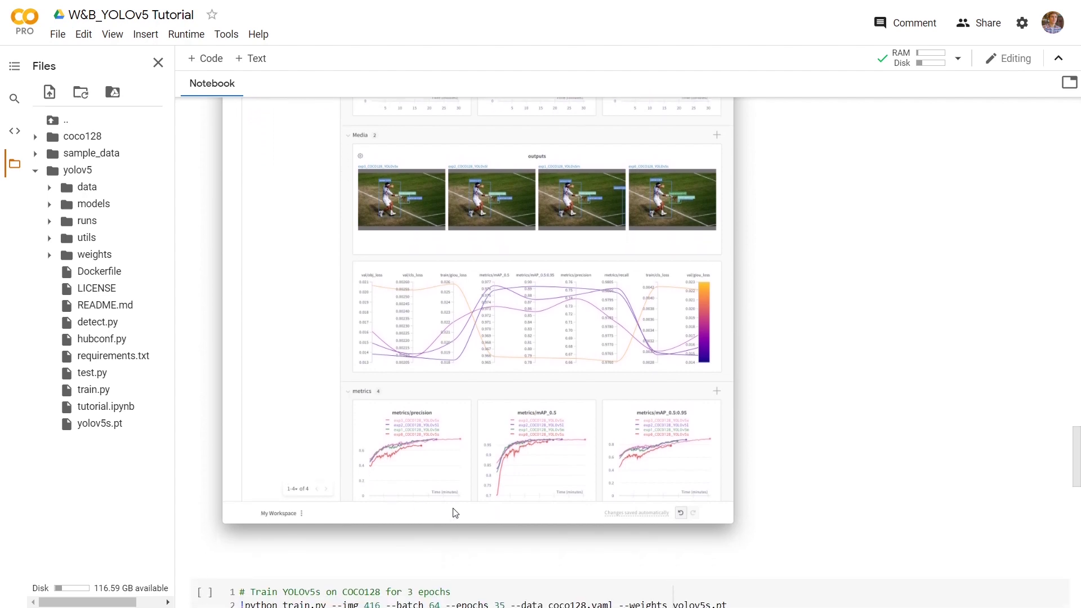
{"action": "scroll", "coordinate": [330, 464], "scroll_direction": "down", "scroll_amount": 3}
{"action": "scroll", "coordinate": [330, 465], "scroll_direction": "down", "scroll_amount": 2}
Step: Launch train.py with --img 640 --batch 32 --epochs 10
{"action": "left_click", "coordinate": [287, 215]}
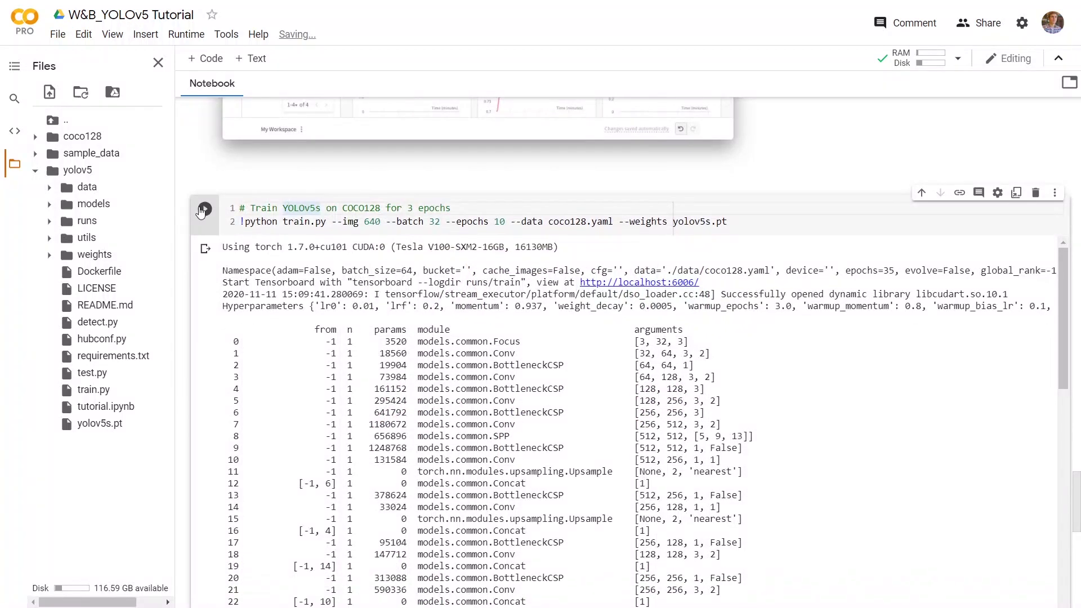
{"action": "left_click", "coordinate": [206, 212]}
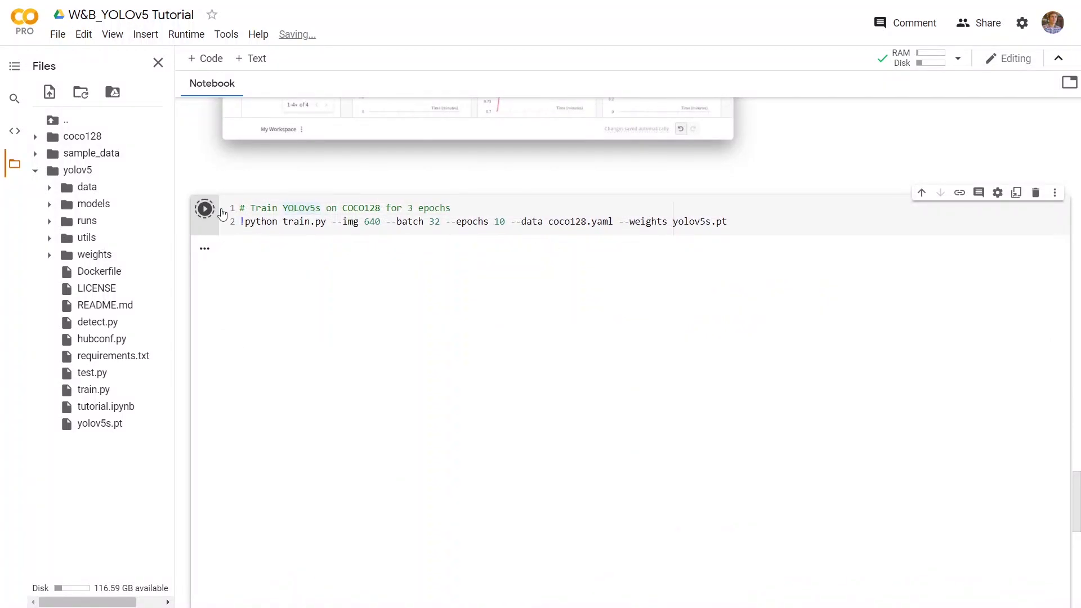
{"action": "left_click", "coordinate": [386, 222]}
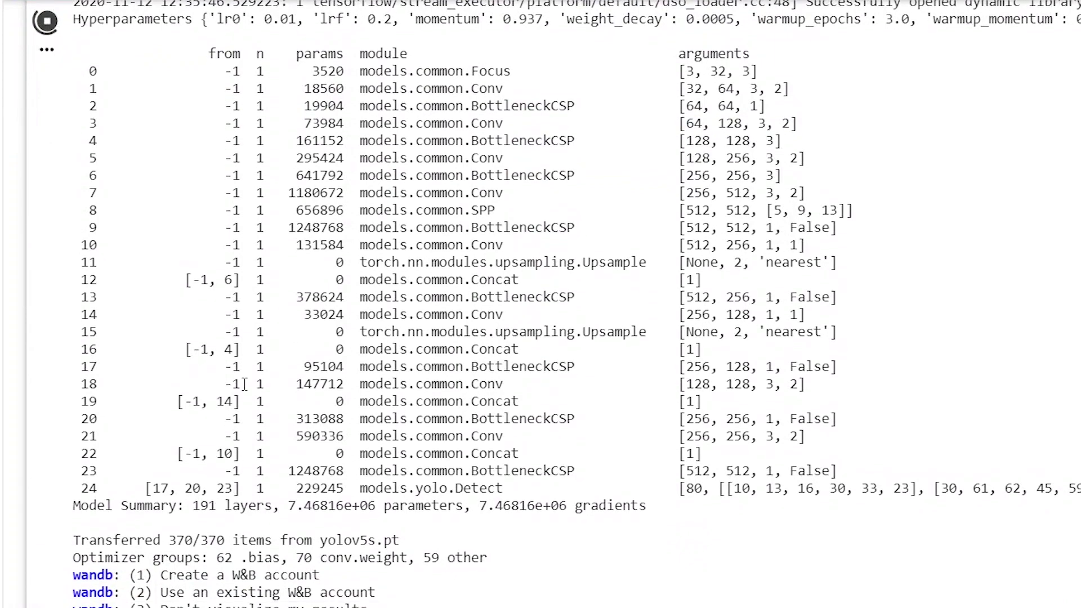
{"action": "scroll", "coordinate": [244, 384], "scroll_direction": "down", "scroll_amount": 1}
{"action": "scroll", "coordinate": [701, 437], "scroll_direction": "down", "scroll_amount": 1}
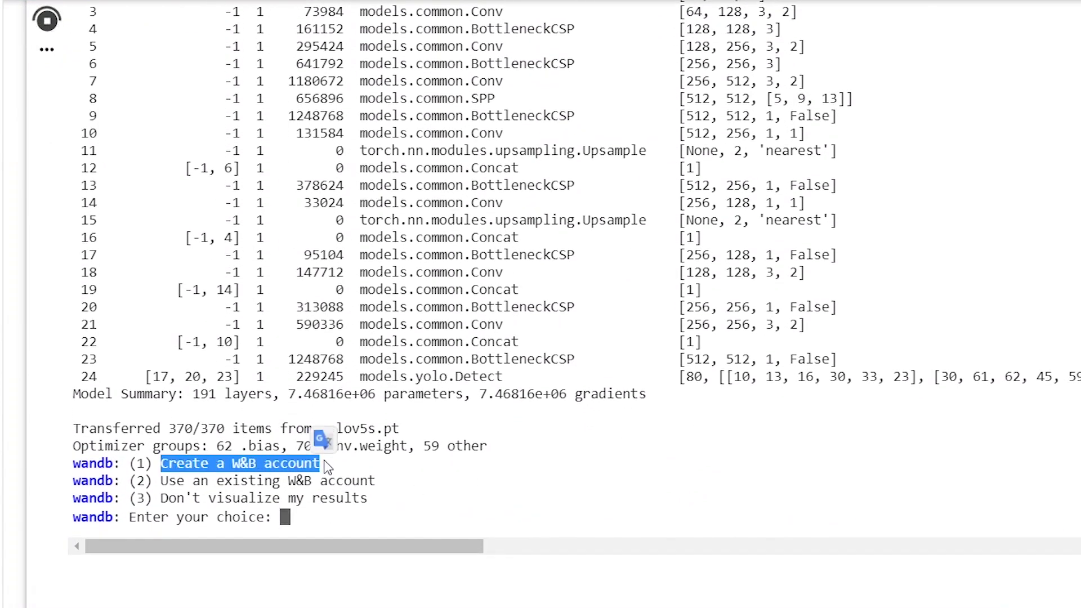
Step: Answer the wandb prompt with option 2 to use an existing W&B account
{"action": "left_click_drag", "start_coordinate": [131, 482], "coordinate": [211, 480]}
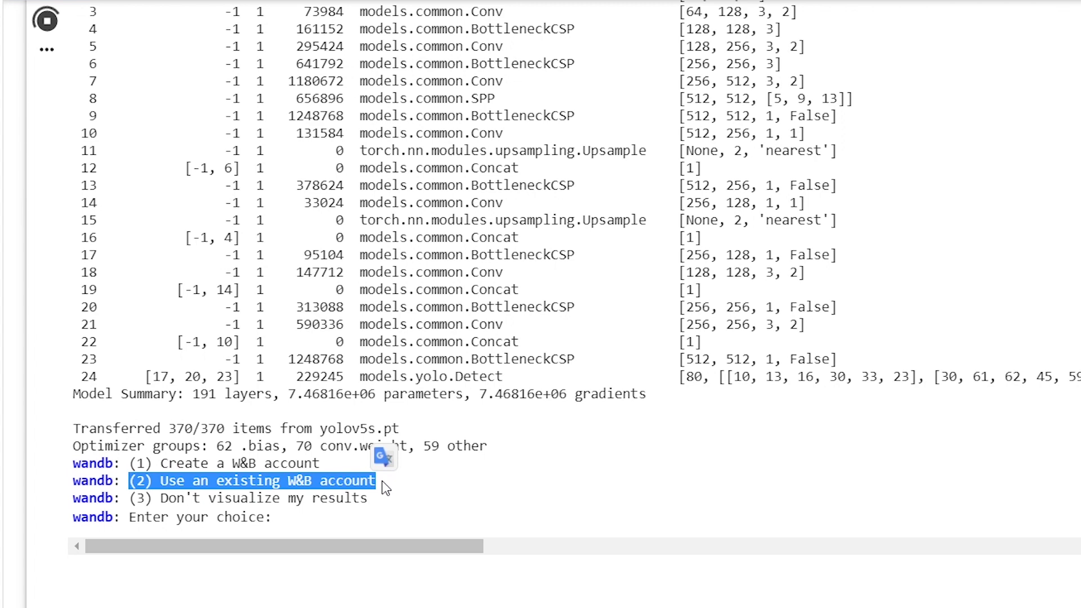
{"action": "left_click", "coordinate": [284, 521]}
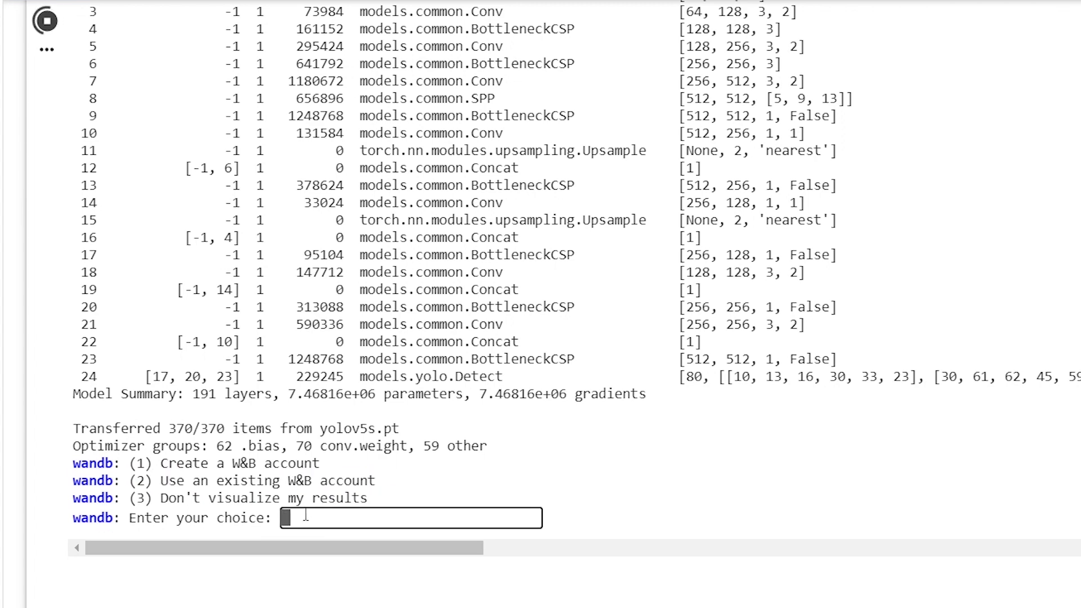
{"action": "key", "text": "Return"}
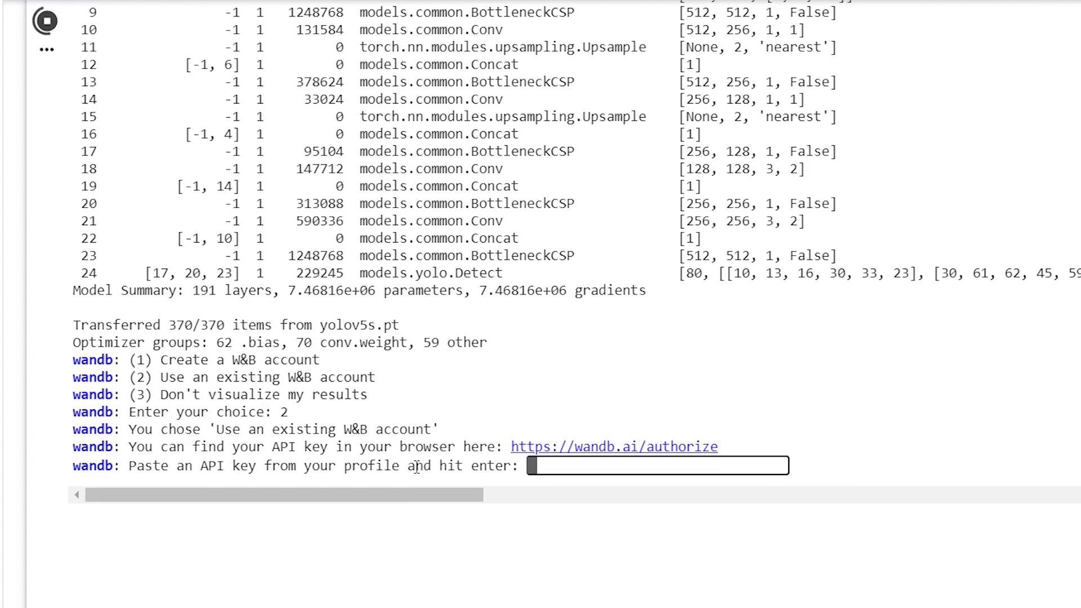
Step: Copy the API key from wandb.ai/authorize and submit it at the Colab prompt
{"action": "left_click", "coordinate": [532, 454]}
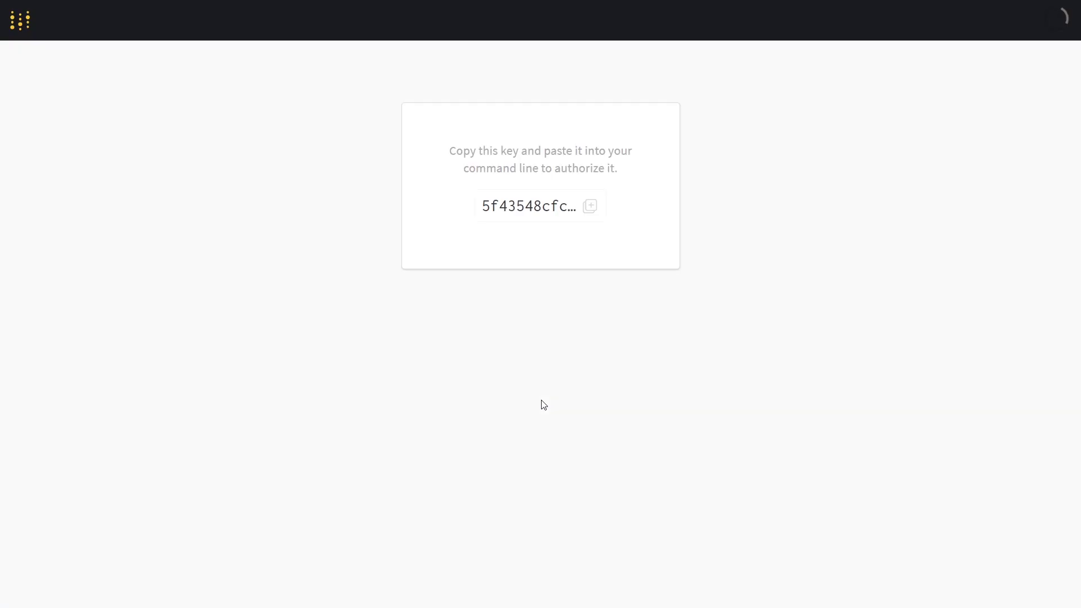
{"action": "left_click", "coordinate": [589, 206]}
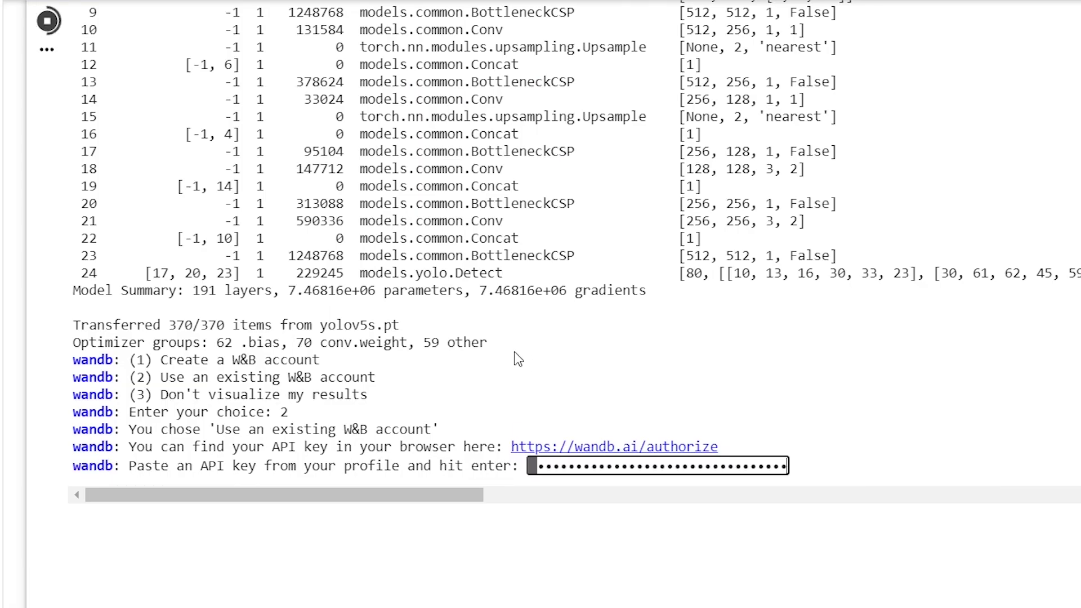
{"action": "key", "text": "Return"}
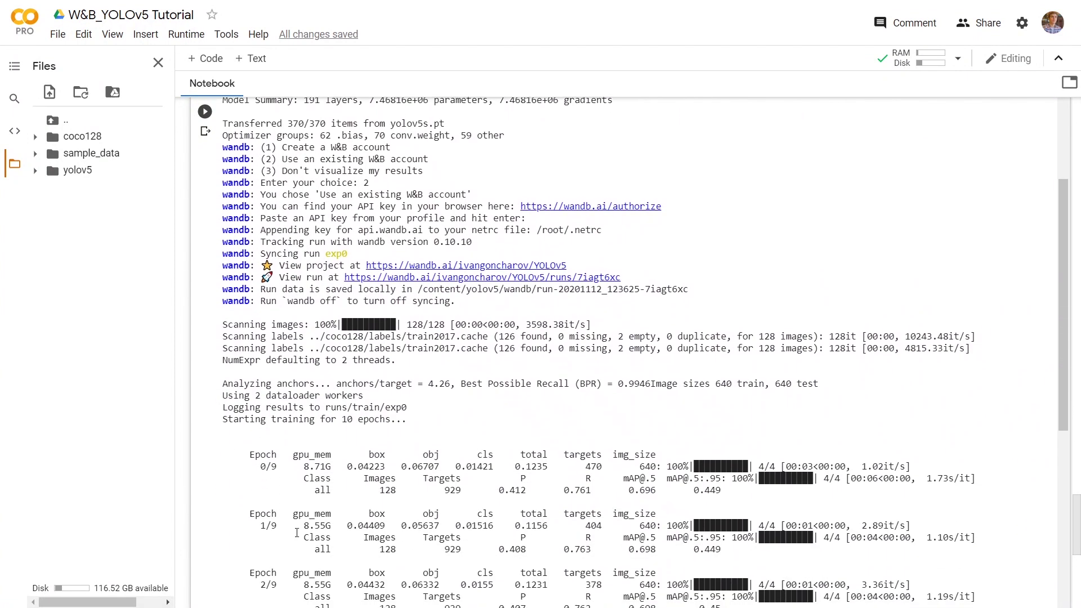
{"action": "scroll", "coordinate": [281, 291], "scroll_direction": "up", "scroll_amount": 1}
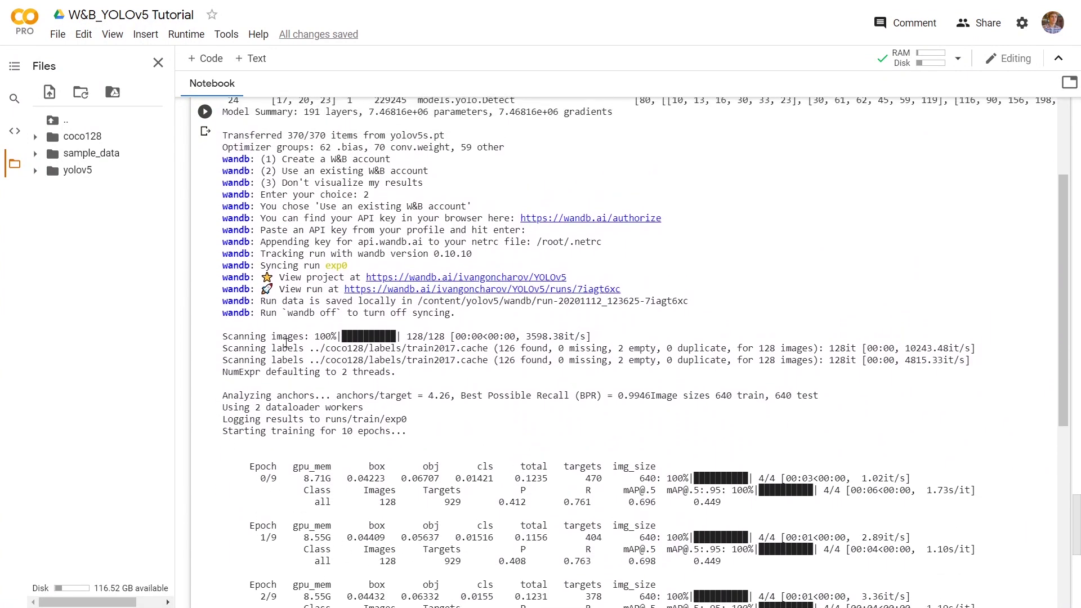
{"action": "left_click_drag", "start_coordinate": [280, 292], "coordinate": [351, 290]}
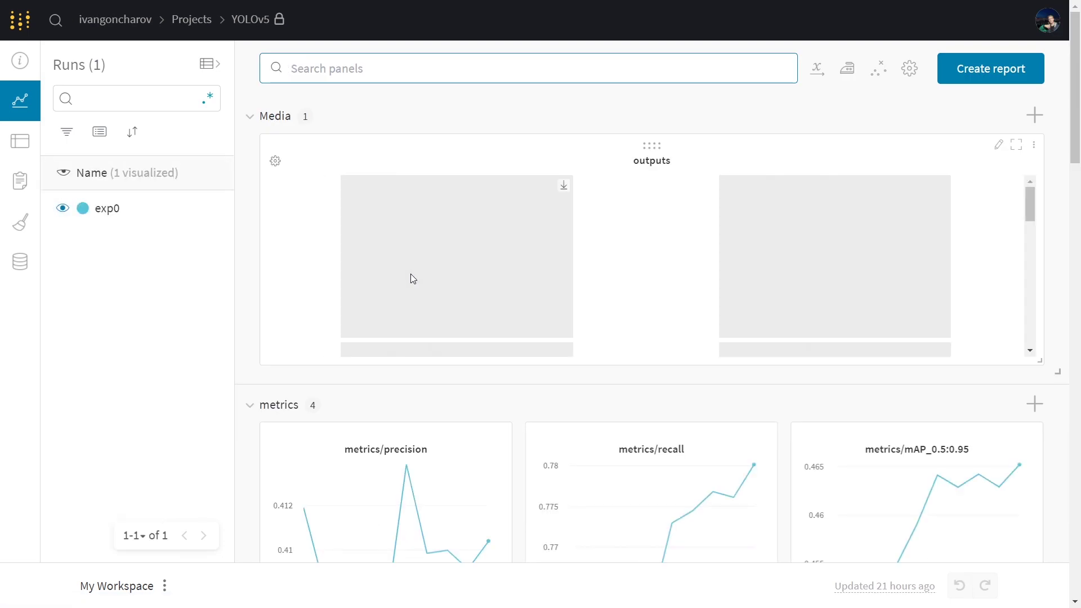
{"action": "scroll", "coordinate": [588, 388], "scroll_direction": "down", "scroll_amount": 1}
{"action": "scroll", "coordinate": [588, 388], "scroll_direction": "down", "scroll_amount": 1}
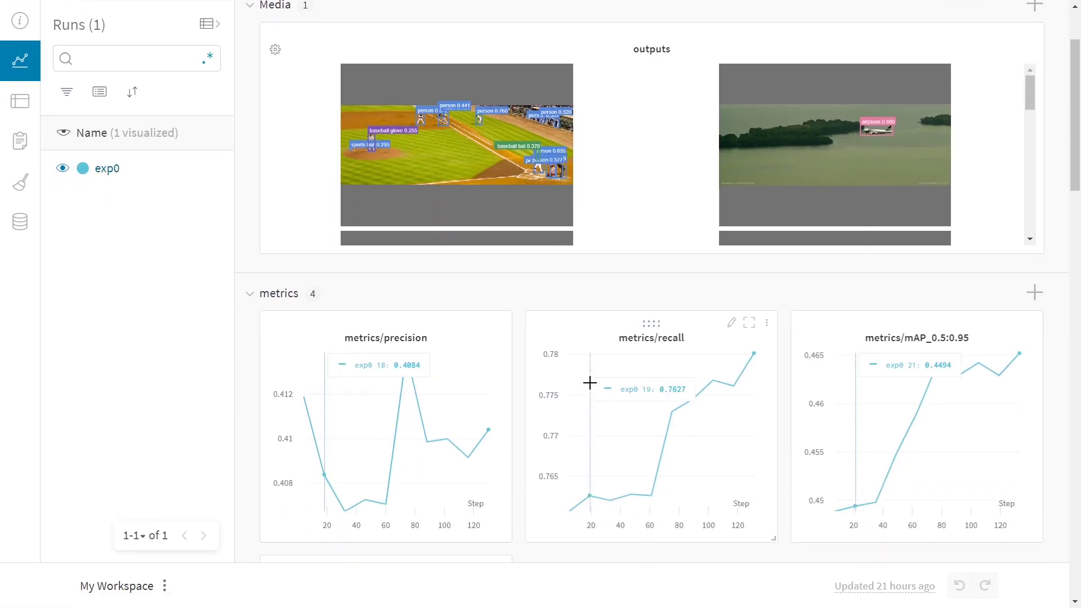
{"action": "scroll", "coordinate": [589, 380], "scroll_direction": "down", "scroll_amount": 4}
{"action": "scroll", "coordinate": [592, 385], "scroll_direction": "down", "scroll_amount": 2}
{"action": "scroll", "coordinate": [591, 386], "scroll_direction": "down", "scroll_amount": 4}
{"action": "scroll", "coordinate": [589, 382], "scroll_direction": "down", "scroll_amount": 2}
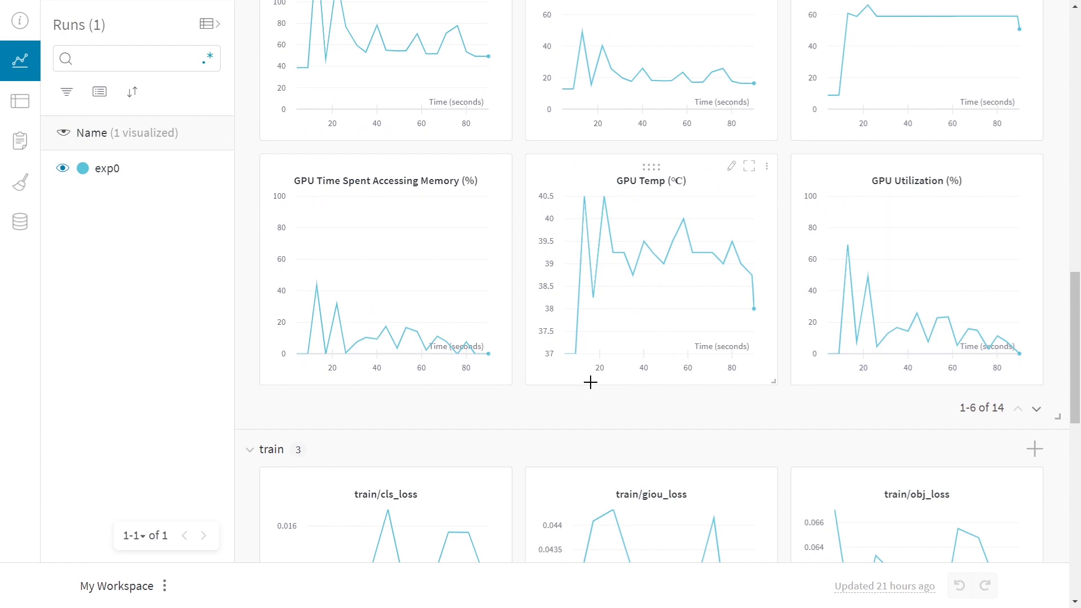
{"action": "scroll", "coordinate": [588, 380], "scroll_direction": "down", "scroll_amount": 3}
{"action": "scroll", "coordinate": [589, 380], "scroll_direction": "down", "scroll_amount": 4}
{"action": "scroll", "coordinate": [589, 384], "scroll_direction": "up", "scroll_amount": 15}
{"action": "scroll", "coordinate": [592, 387], "scroll_direction": "up", "scroll_amount": 4}
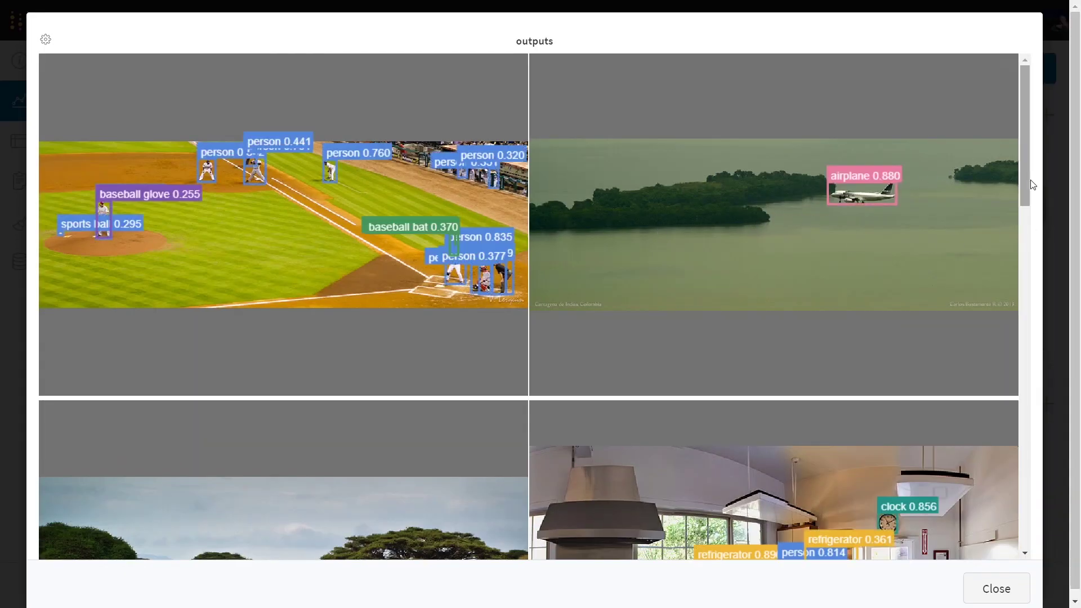
{"action": "mouse_move", "coordinate": [1032, 184]}
{"action": "left_mouse_down"}
{"action": "mouse_move", "coordinate": [1041, 530]}
{"action": "mouse_move", "coordinate": [1043, 171]}
{"action": "left_mouse_up"}
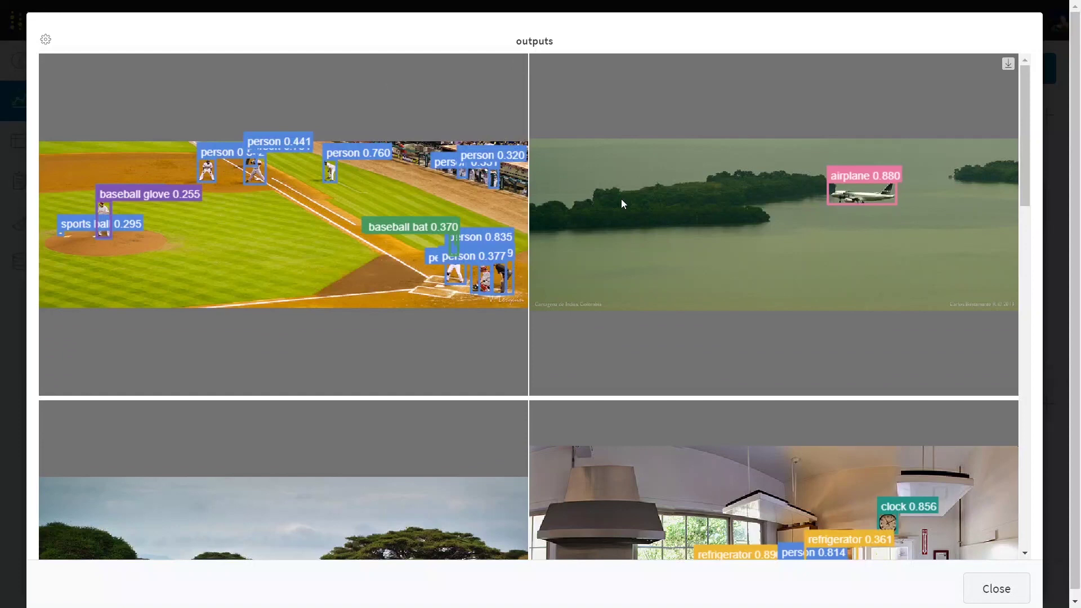
{"action": "scroll", "coordinate": [649, 245], "scroll_direction": "down", "scroll_amount": 2}
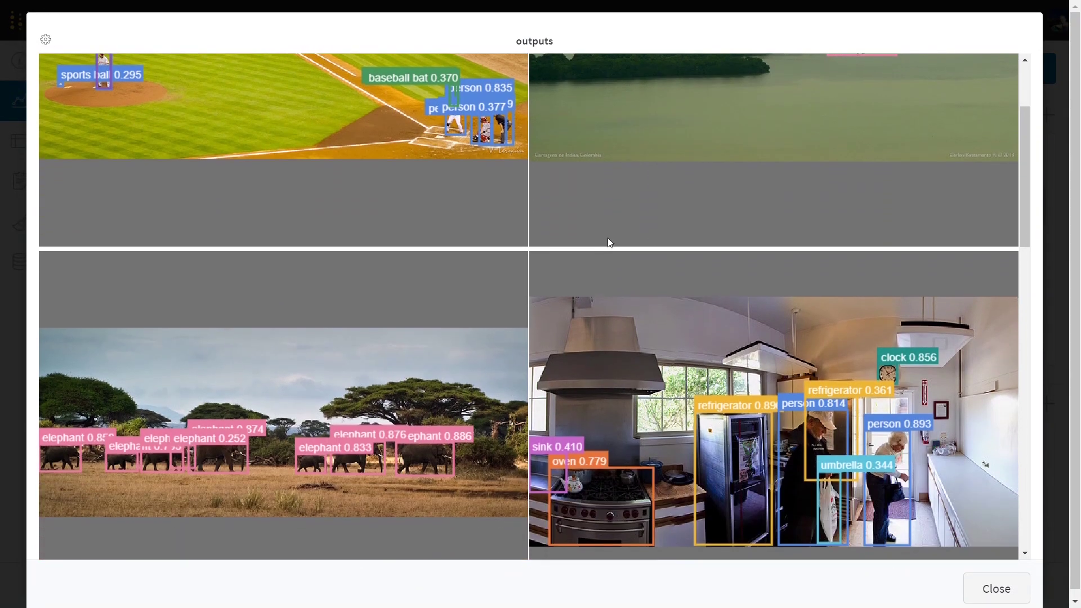
{"action": "scroll", "coordinate": [607, 238], "scroll_direction": "down", "scroll_amount": 1}
{"action": "scroll", "coordinate": [444, 251], "scroll_direction": "down", "scroll_amount": 1}
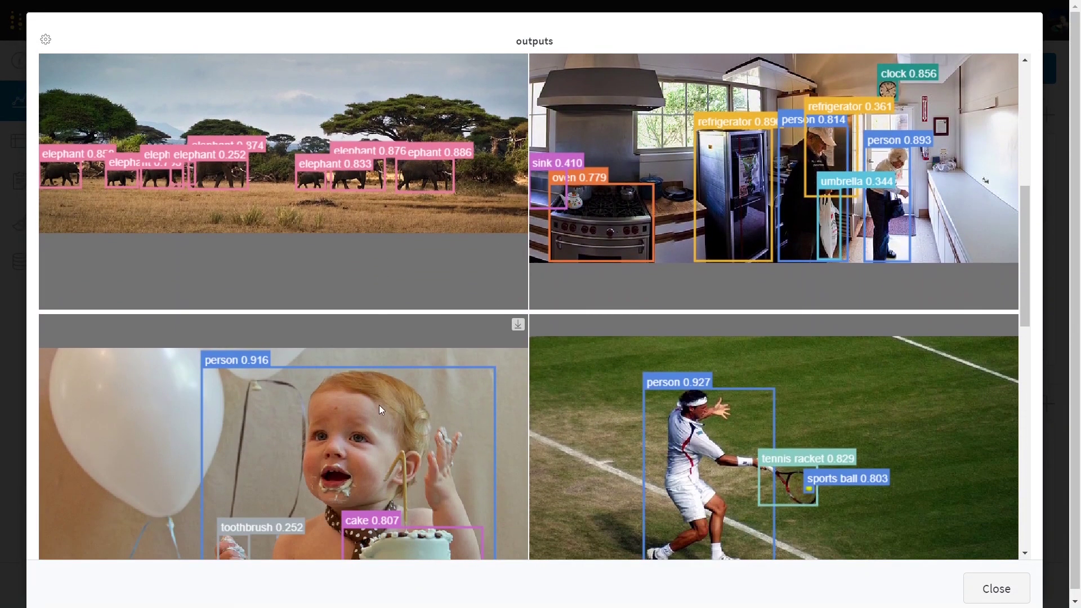
{"action": "scroll", "coordinate": [494, 432], "scroll_direction": "down", "scroll_amount": 1}
{"action": "scroll", "coordinate": [560, 393], "scroll_direction": "down", "scroll_amount": 1}
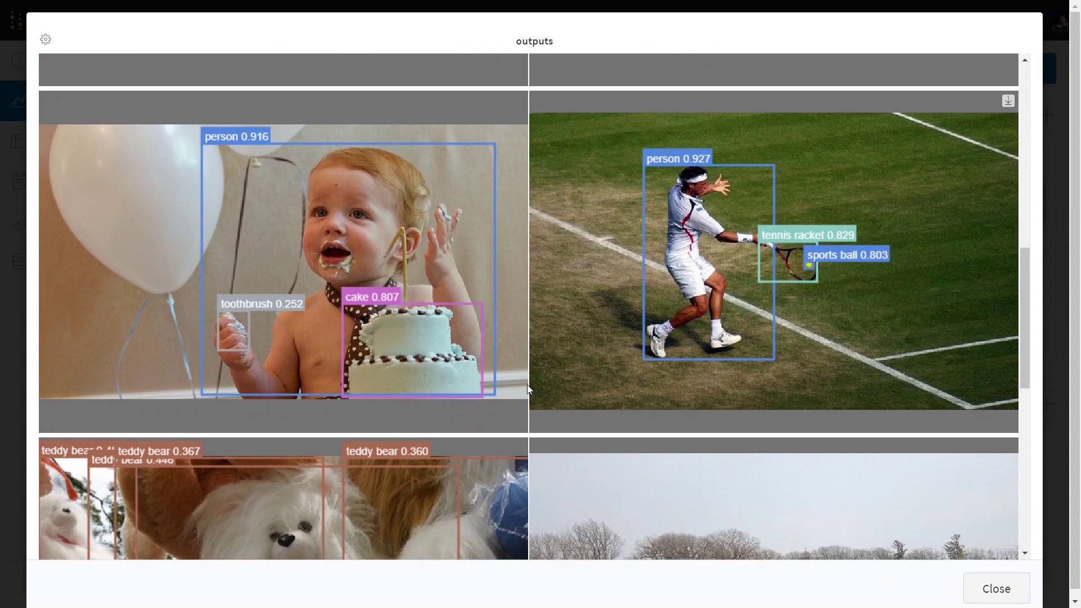
{"action": "scroll", "coordinate": [429, 424], "scroll_direction": "down", "scroll_amount": 1}
{"action": "scroll", "coordinate": [441, 456], "scroll_direction": "down", "scroll_amount": 1}
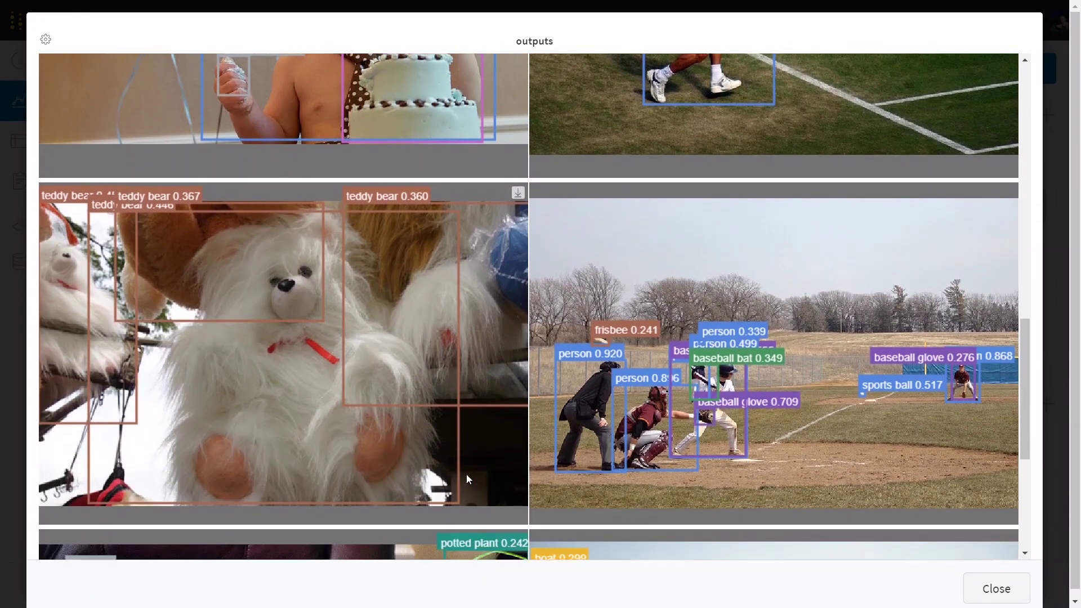
{"action": "scroll", "coordinate": [431, 412], "scroll_direction": "down", "scroll_amount": 3}
{"action": "scroll", "coordinate": [538, 473], "scroll_direction": "down", "scroll_amount": 1}
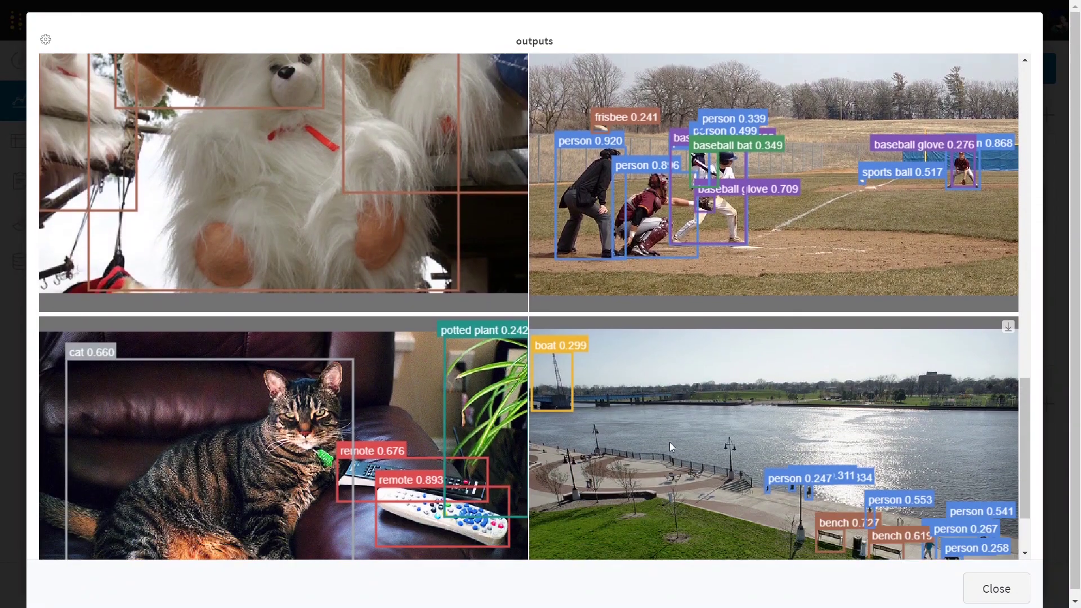
{"action": "scroll", "coordinate": [670, 442], "scroll_direction": "down", "scroll_amount": 2}
{"action": "scroll", "coordinate": [693, 438], "scroll_direction": "down", "scroll_amount": 1}
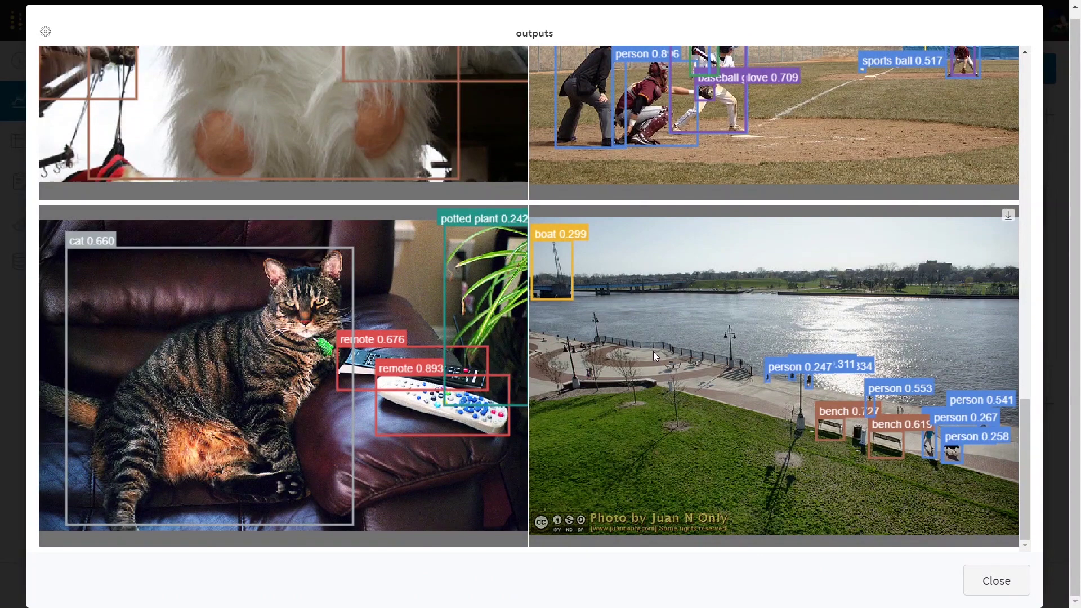
{"action": "scroll", "coordinate": [652, 352], "scroll_direction": "up", "scroll_amount": 5}
{"action": "scroll", "coordinate": [653, 351], "scroll_direction": "up", "scroll_amount": 5}
{"action": "scroll", "coordinate": [324, 216], "scroll_direction": "up", "scroll_amount": 5}
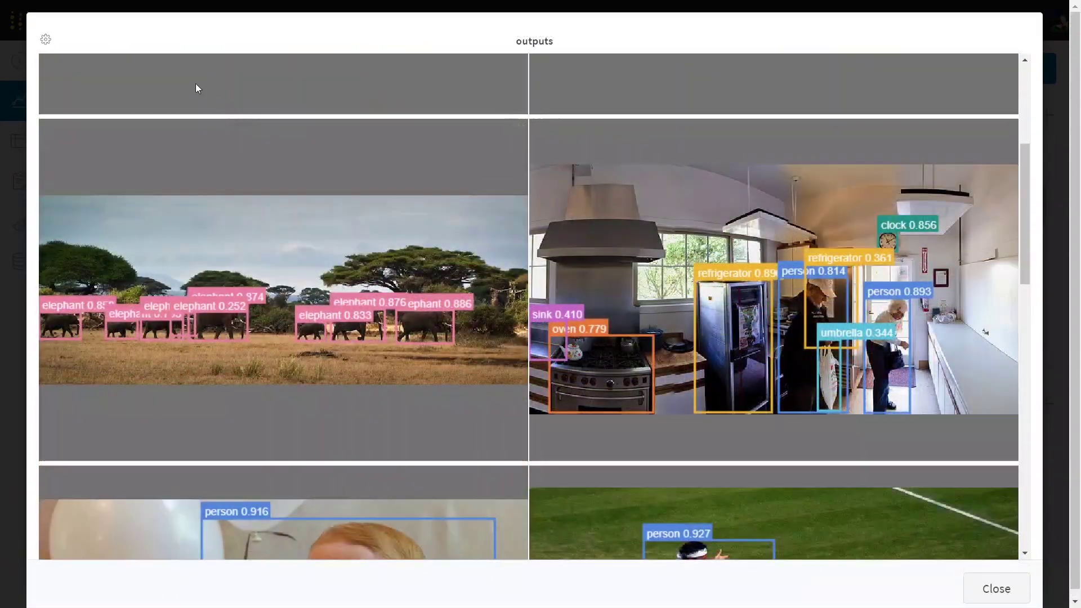
Step: In the image display settings, move Step to 112 and lower the score threshold
{"action": "left_click", "coordinate": [47, 41]}
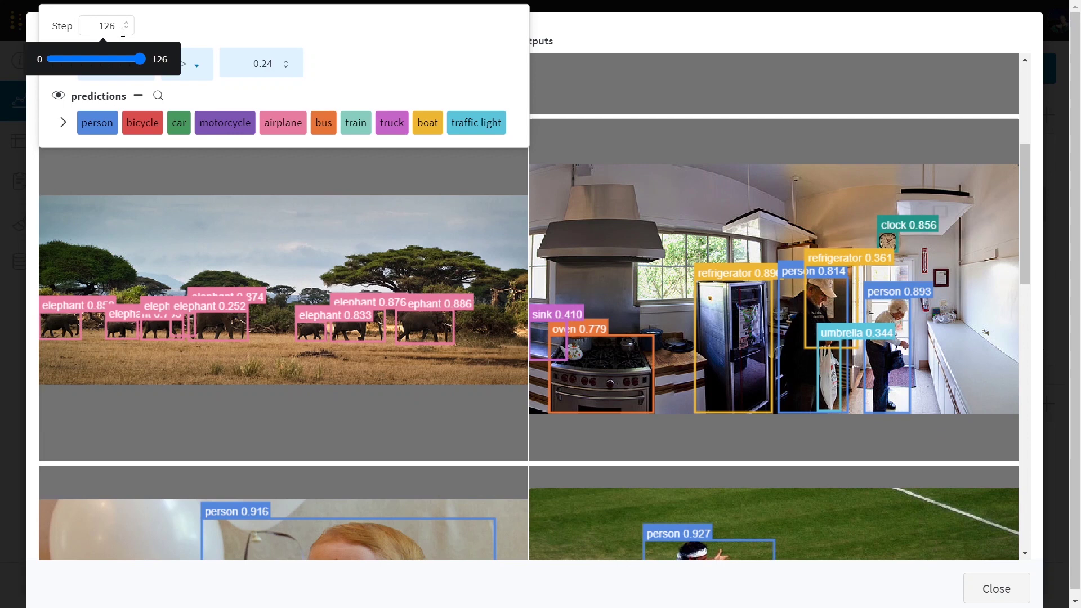
{"action": "mouse_move", "coordinate": [76, 65]}
{"action": "left_mouse_down"}
{"action": "mouse_move", "coordinate": [65, 66]}
{"action": "mouse_move", "coordinate": [135, 61]}
{"action": "left_mouse_up"}
{"action": "mouse_move", "coordinate": [239, 34]}
{"action": "left_mouse_down"}
{"action": "mouse_move", "coordinate": [213, 40]}
{"action": "mouse_move", "coordinate": [301, 38]}
{"action": "mouse_move", "coordinate": [217, 38]}
{"action": "mouse_move", "coordinate": [248, 45]}
{"action": "left_mouse_up"}
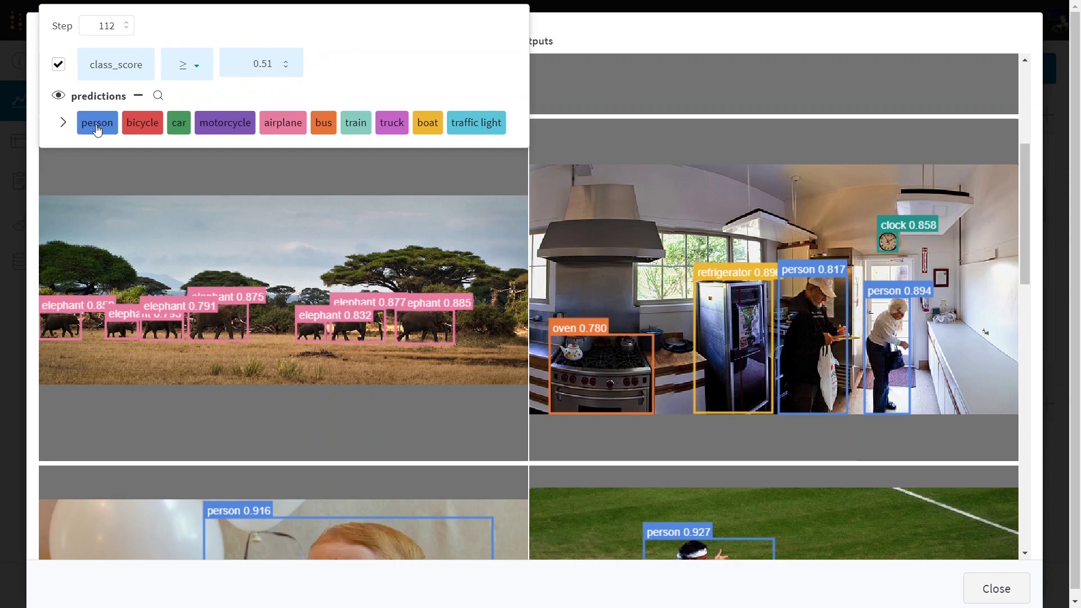
Step: Toggle the person boxes and class list, then set class_score ≥ 0.381
{"action": "left_click", "coordinate": [97, 124]}
{"action": "scroll", "coordinate": [176, 249], "scroll_direction": "down", "scroll_amount": 4}
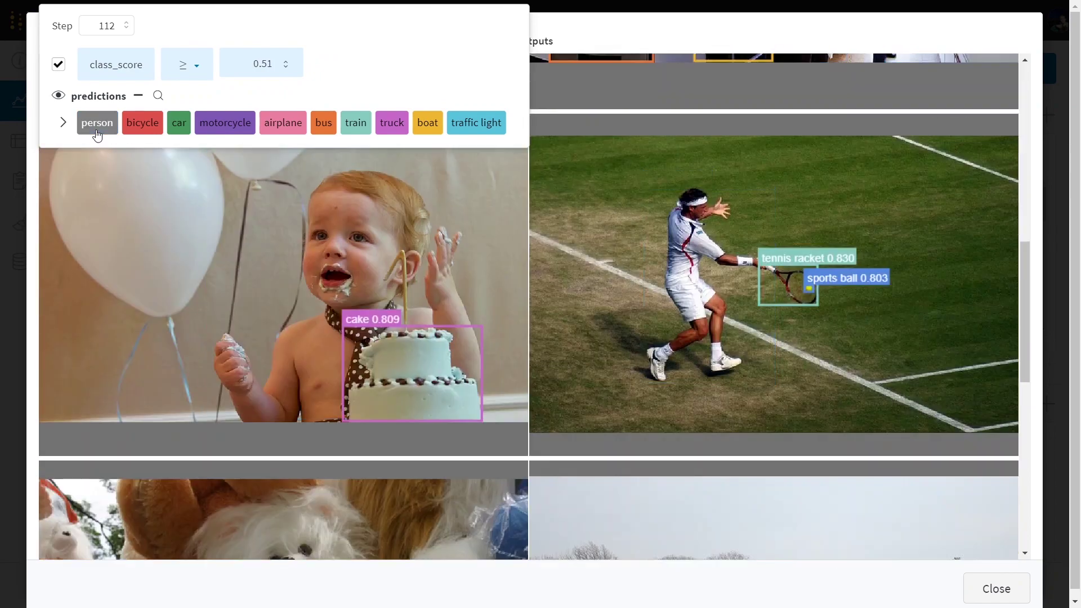
{"action": "left_click", "coordinate": [97, 125]}
{"action": "scroll", "coordinate": [169, 243], "scroll_direction": "down", "scroll_amount": 7}
{"action": "left_click", "coordinate": [63, 123]}
{"action": "scroll", "coordinate": [434, 196], "scroll_direction": "up", "scroll_amount": 2}
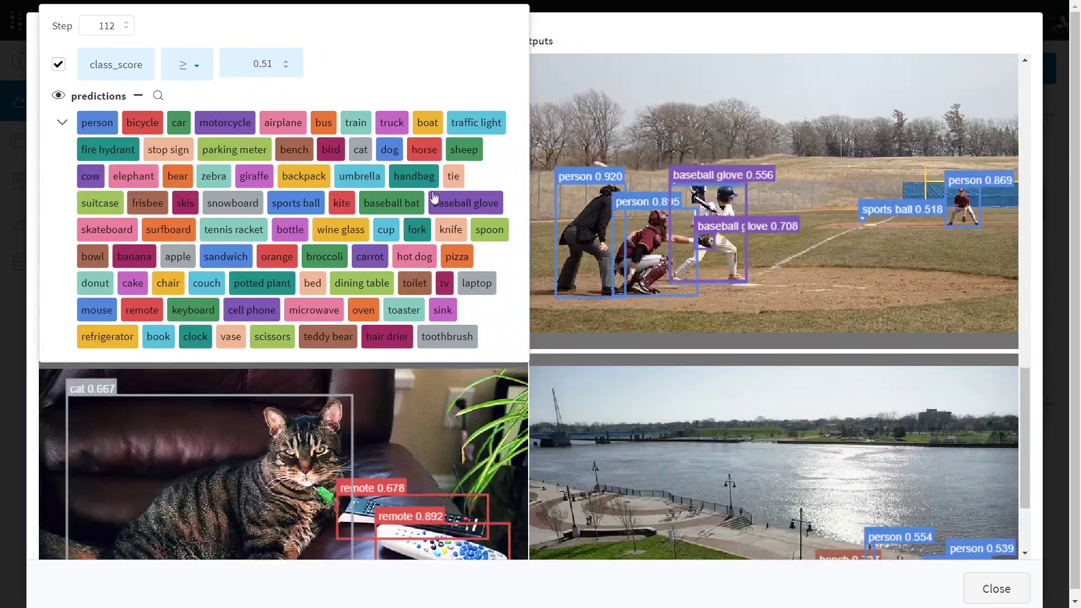
{"action": "left_click", "coordinate": [63, 123]}
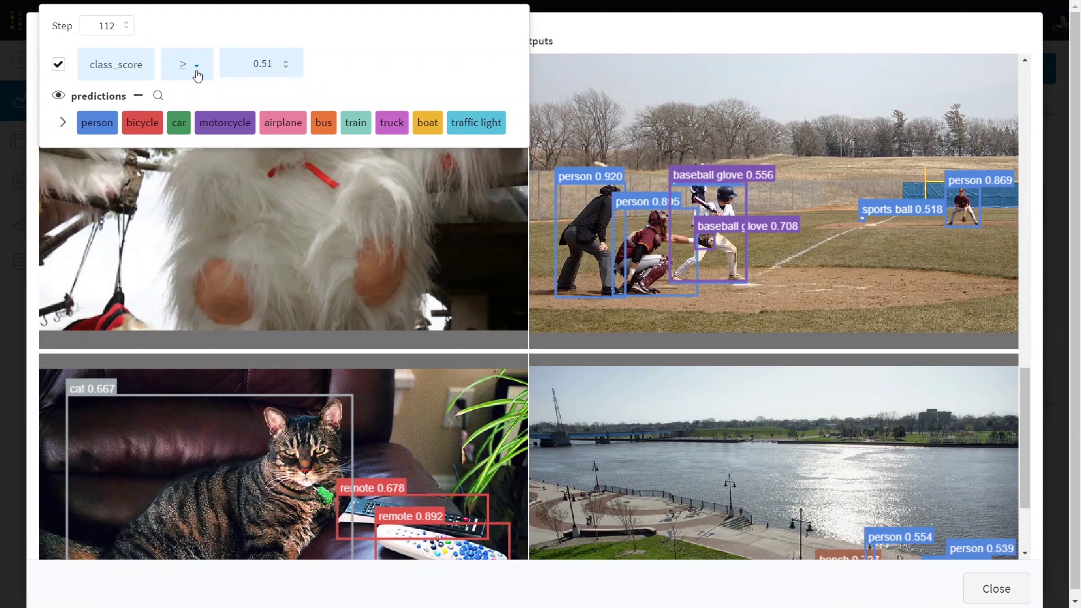
{"action": "left_click_drag", "start_coordinate": [253, 31], "coordinate": [253, 42]}
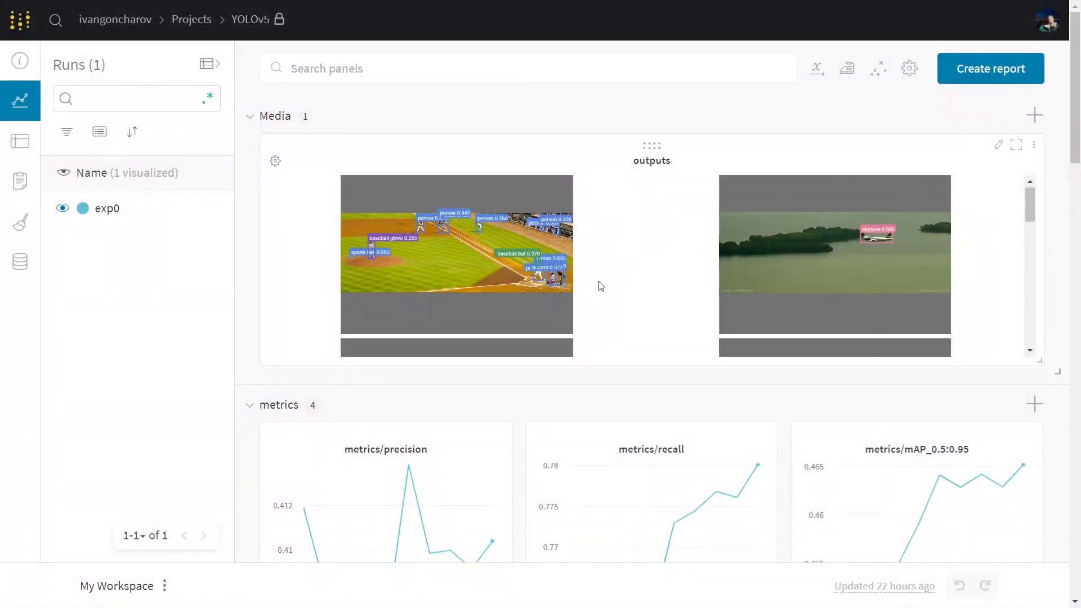
{"action": "scroll", "coordinate": [598, 287], "scroll_direction": "down", "scroll_amount": 2}
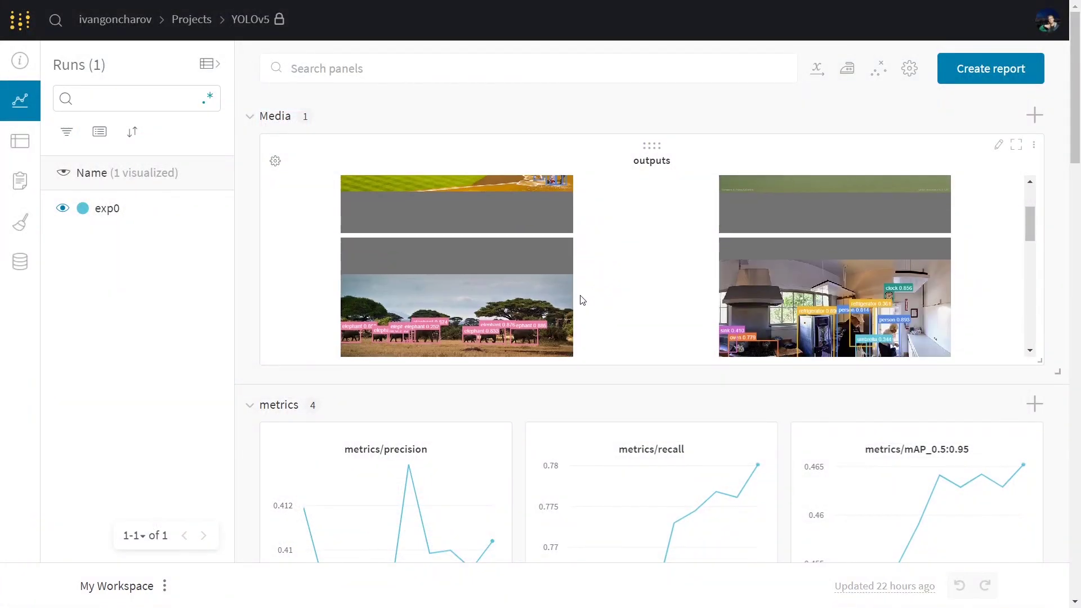
{"action": "scroll", "coordinate": [580, 299], "scroll_direction": "down", "scroll_amount": 1}
{"action": "scroll", "coordinate": [586, 388], "scroll_direction": "down", "scroll_amount": 3}
{"action": "scroll", "coordinate": [580, 349], "scroll_direction": "down", "scroll_amount": 2}
{"action": "scroll", "coordinate": [769, 384], "scroll_direction": "down", "scroll_amount": 1}
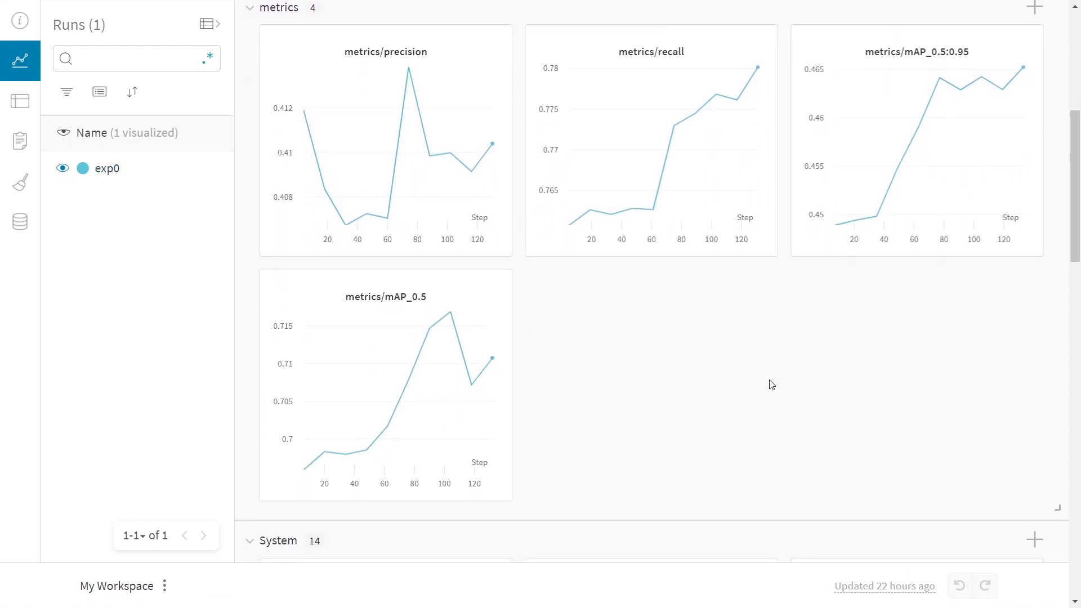
{"action": "scroll", "coordinate": [767, 380], "scroll_direction": "down", "scroll_amount": 2}
{"action": "scroll", "coordinate": [772, 380], "scroll_direction": "down", "scroll_amount": 1}
{"action": "scroll", "coordinate": [750, 381], "scroll_direction": "down", "scroll_amount": 1}
{"action": "scroll", "coordinate": [750, 381], "scroll_direction": "down", "scroll_amount": 1}
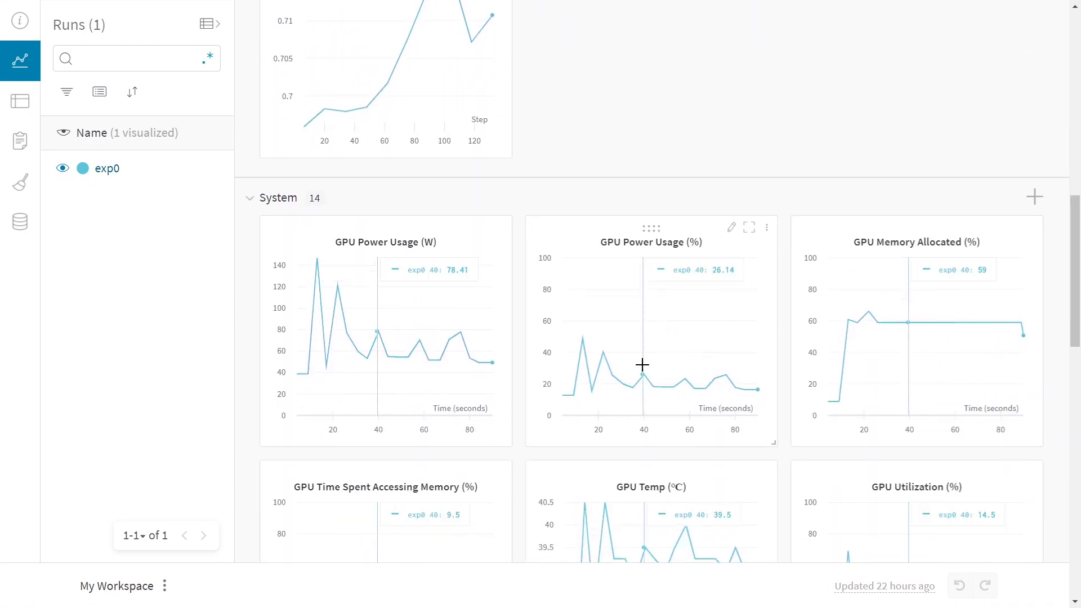
{"action": "scroll", "coordinate": [642, 367], "scroll_direction": "down", "scroll_amount": 2}
{"action": "scroll", "coordinate": [602, 379], "scroll_direction": "down", "scroll_amount": 1}
{"action": "scroll", "coordinate": [757, 386], "scroll_direction": "down", "scroll_amount": 1}
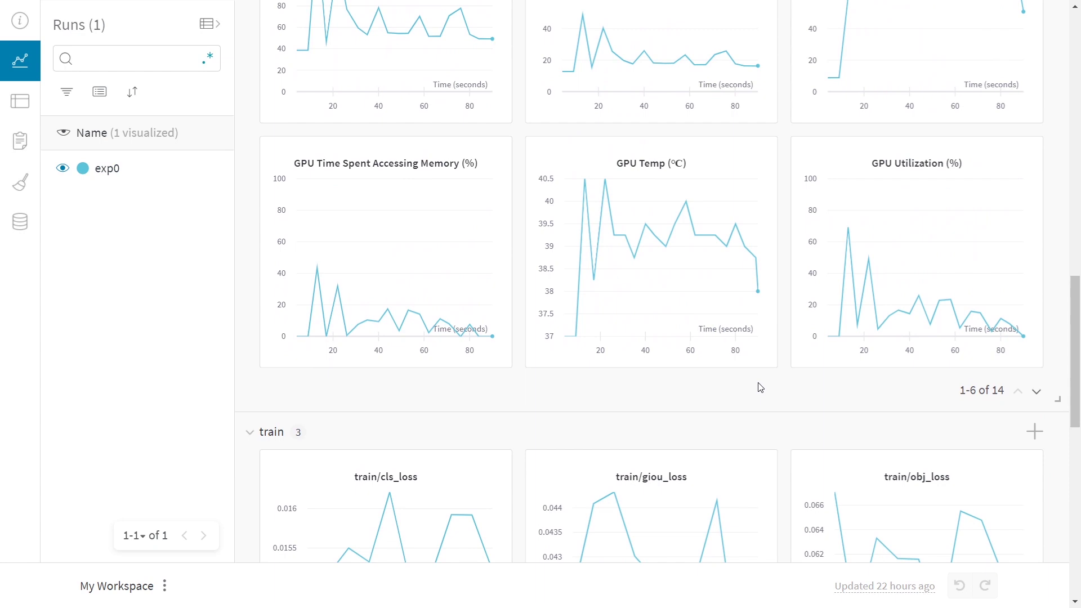
{"action": "scroll", "coordinate": [734, 379], "scroll_direction": "down", "scroll_amount": 2}
{"action": "scroll", "coordinate": [560, 374], "scroll_direction": "down", "scroll_amount": 1}
{"action": "scroll", "coordinate": [511, 379], "scroll_direction": "down", "scroll_amount": 2}
{"action": "scroll", "coordinate": [482, 379], "scroll_direction": "down", "scroll_amount": 1}
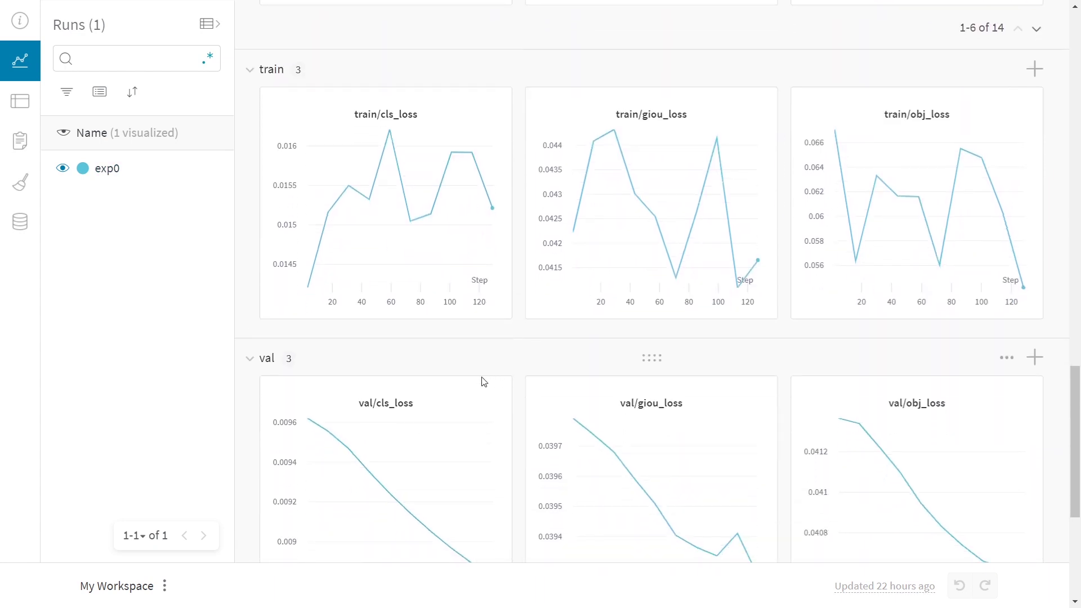
{"action": "scroll", "coordinate": [473, 381], "scroll_direction": "down", "scroll_amount": 2}
{"action": "scroll", "coordinate": [495, 391], "scroll_direction": "down", "scroll_amount": 1}
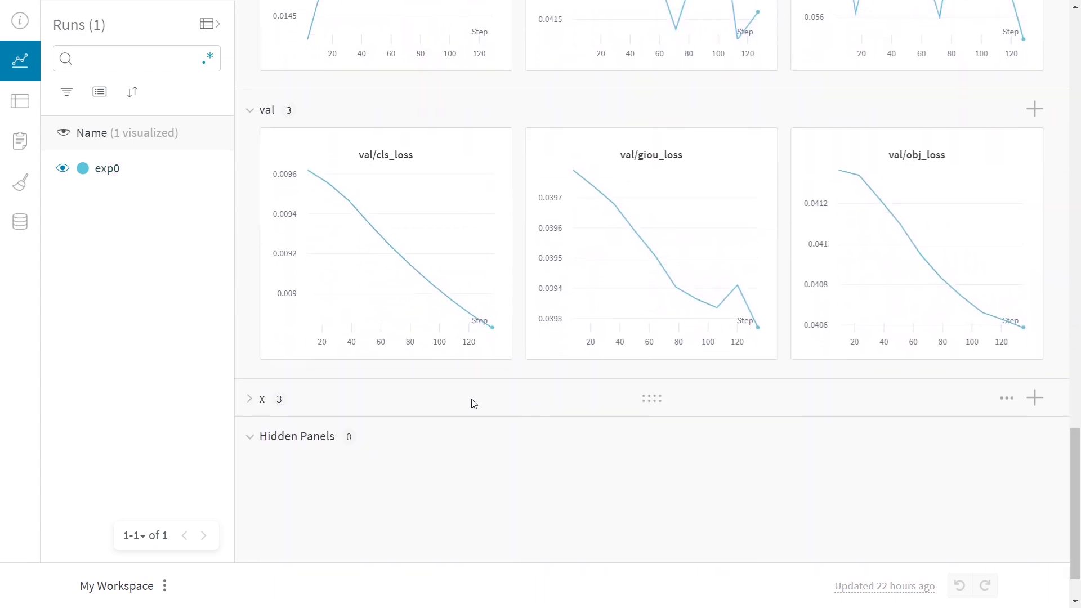
Step: Expand the collapsed 'x' section below the metrics, System, train and val charts
{"action": "left_click", "coordinate": [254, 368]}
{"action": "scroll", "coordinate": [260, 371], "scroll_direction": "down", "scroll_amount": 2}
{"action": "scroll", "coordinate": [278, 357], "scroll_direction": "down", "scroll_amount": 1}
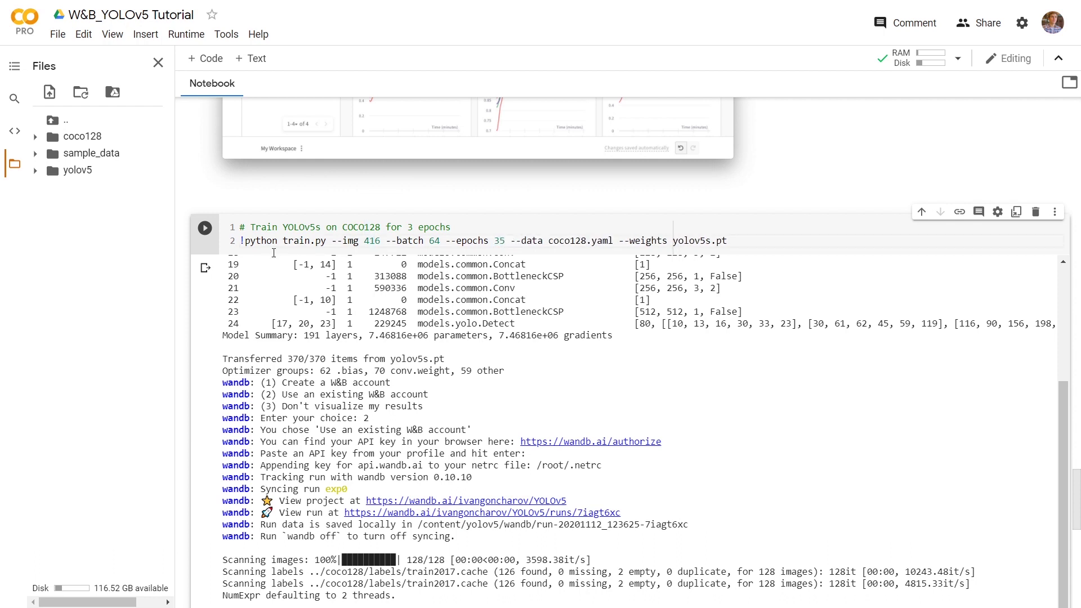
Step: Rerun the YOLOv5 COCO128 training and let all 35 epochs finish with the wandb run summary
{"action": "left_click", "coordinate": [205, 231]}
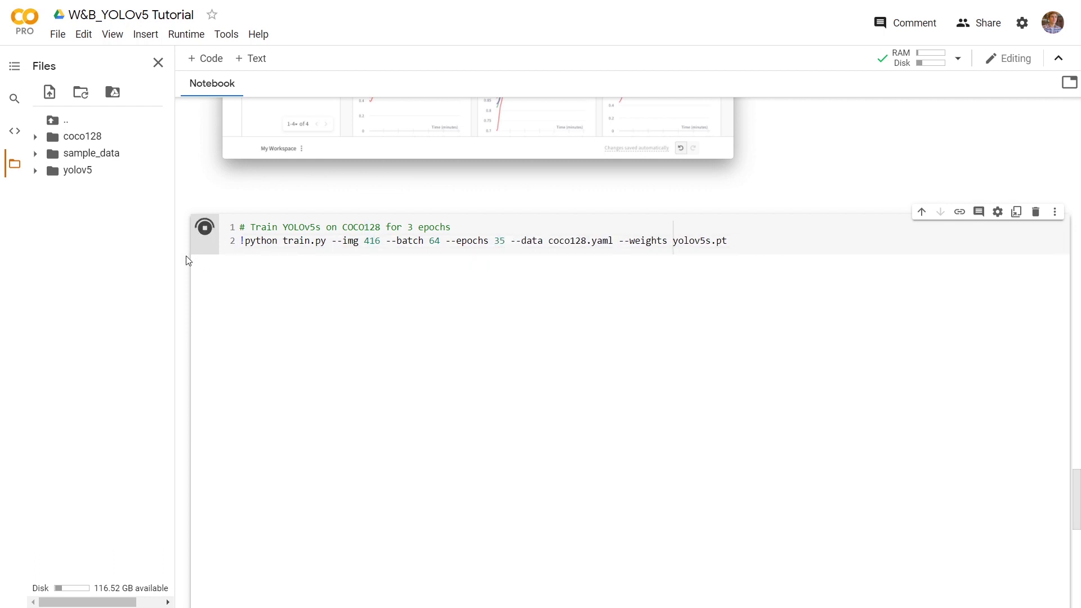
{"action": "scroll", "coordinate": [187, 260], "scroll_direction": "down", "scroll_amount": 1}
{"action": "scroll", "coordinate": [188, 261], "scroll_direction": "down", "scroll_amount": 1}
{"action": "scroll", "coordinate": [189, 262], "scroll_direction": "down", "scroll_amount": 2}
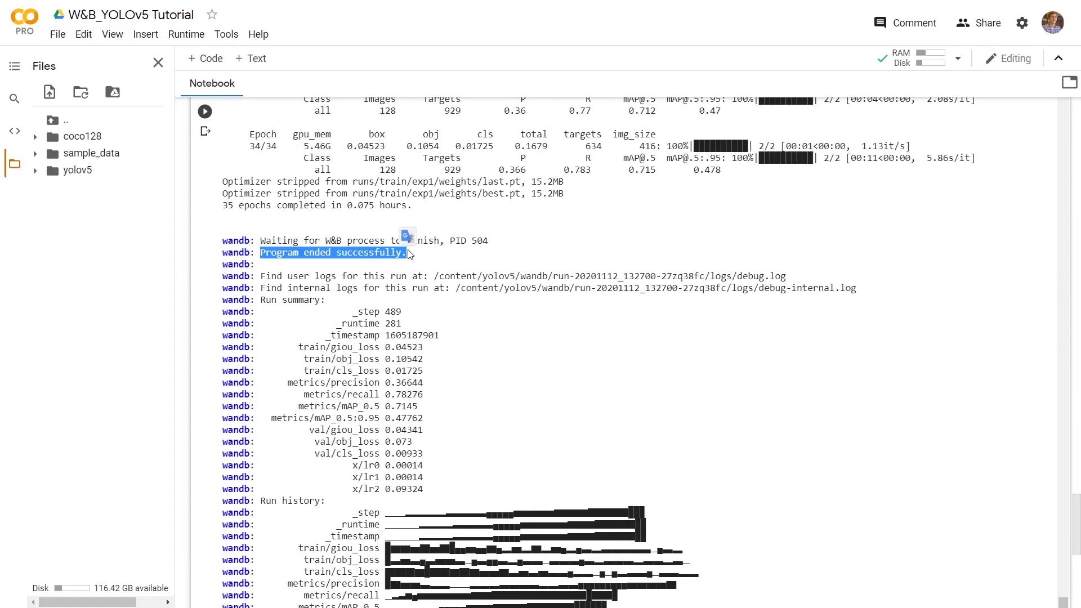
{"action": "scroll", "coordinate": [250, 219], "scroll_direction": "down", "scroll_amount": 2}
{"action": "scroll", "coordinate": [251, 270], "scroll_direction": "down", "scroll_amount": 2}
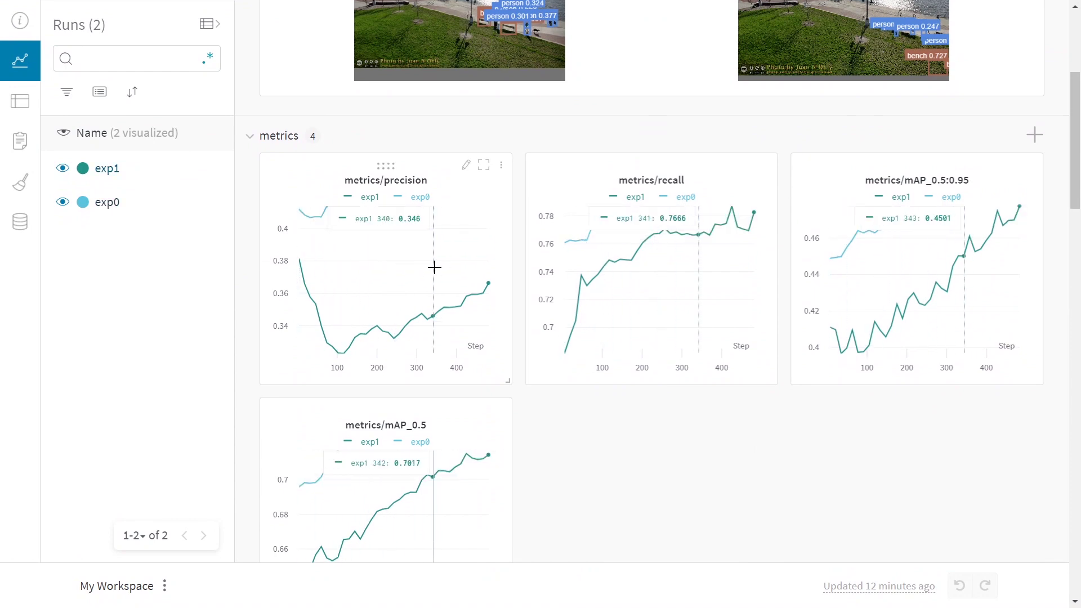
{"action": "scroll", "coordinate": [500, 237], "scroll_direction": "down", "scroll_amount": 2}
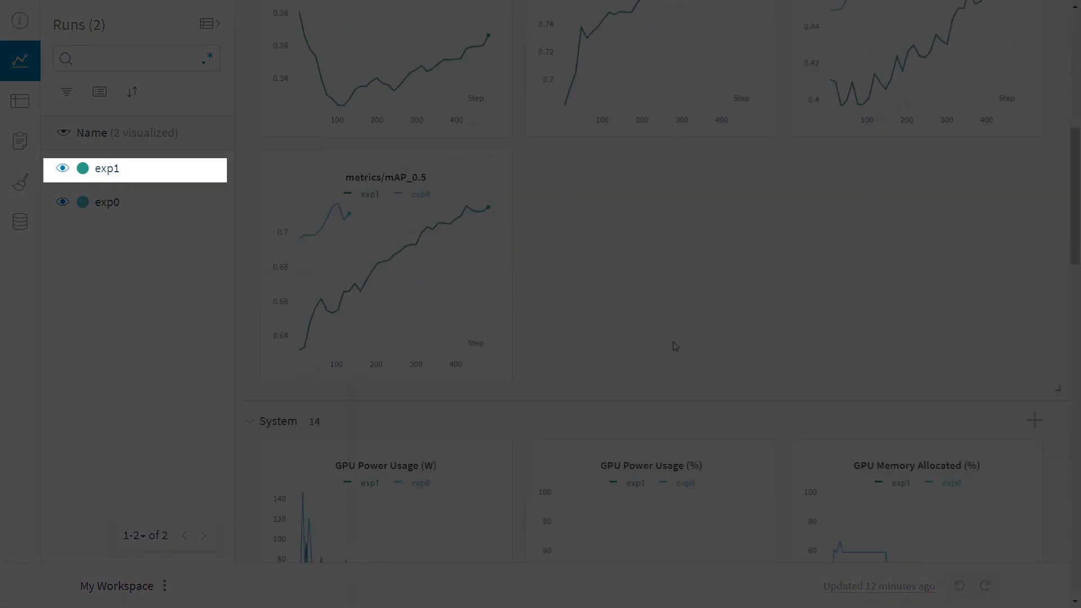
{"action": "scroll", "coordinate": [478, 313], "scroll_direction": "down", "scroll_amount": 2}
{"action": "scroll", "coordinate": [622, 331], "scroll_direction": "down", "scroll_amount": 1}
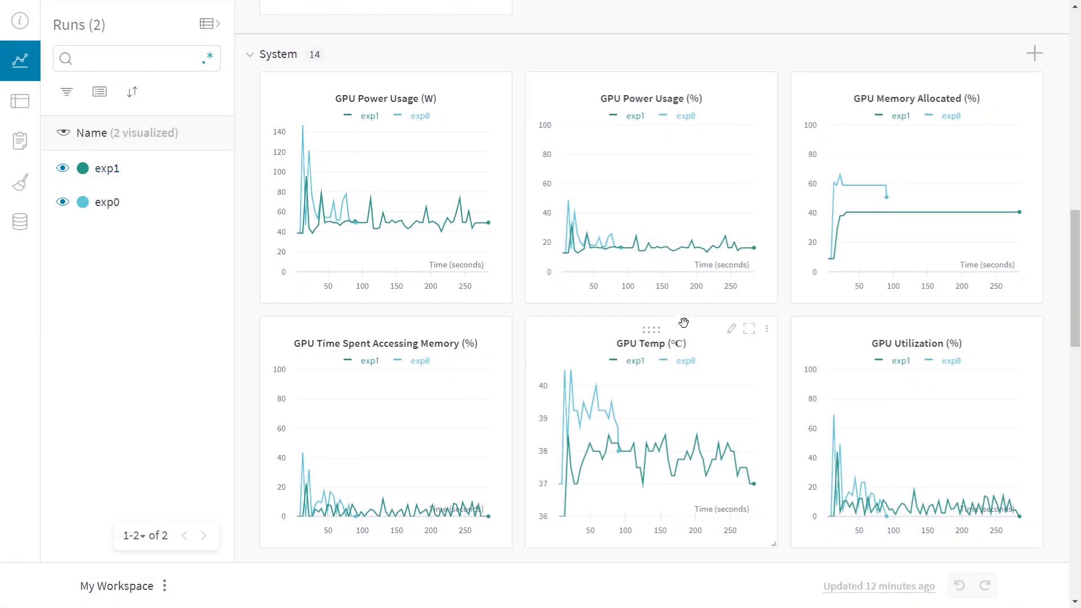
{"action": "scroll", "coordinate": [592, 414], "scroll_direction": "down", "scroll_amount": 1}
{"action": "scroll", "coordinate": [587, 349], "scroll_direction": "down", "scroll_amount": 1}
{"action": "scroll", "coordinate": [558, 367], "scroll_direction": "down", "scroll_amount": 2}
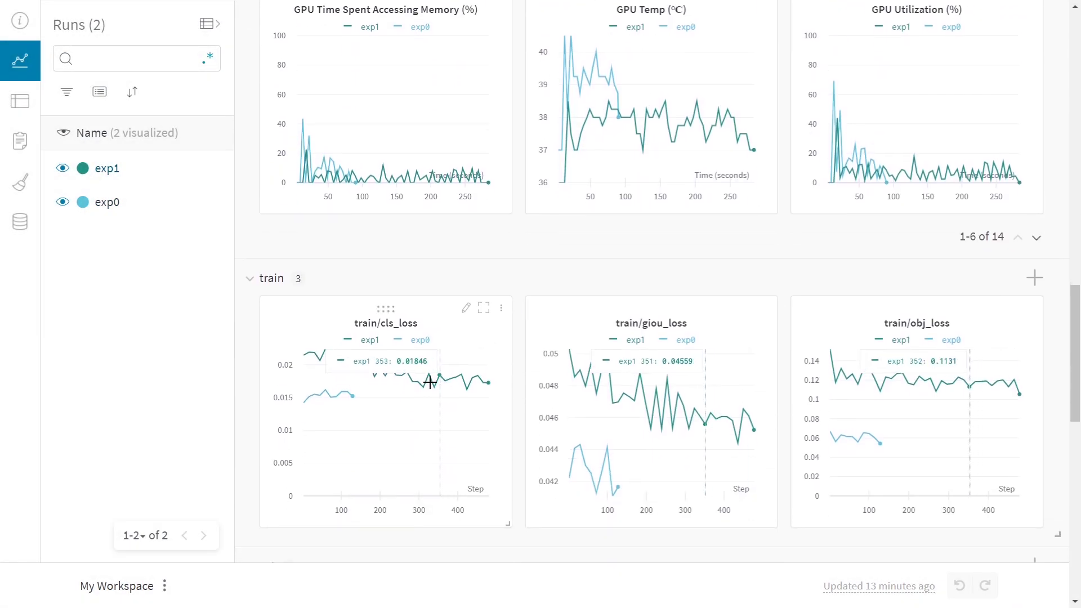
{"action": "scroll", "coordinate": [340, 371], "scroll_direction": "down", "scroll_amount": 1}
{"action": "scroll", "coordinate": [381, 345], "scroll_direction": "down", "scroll_amount": 1}
{"action": "scroll", "coordinate": [360, 423], "scroll_direction": "down", "scroll_amount": 2}
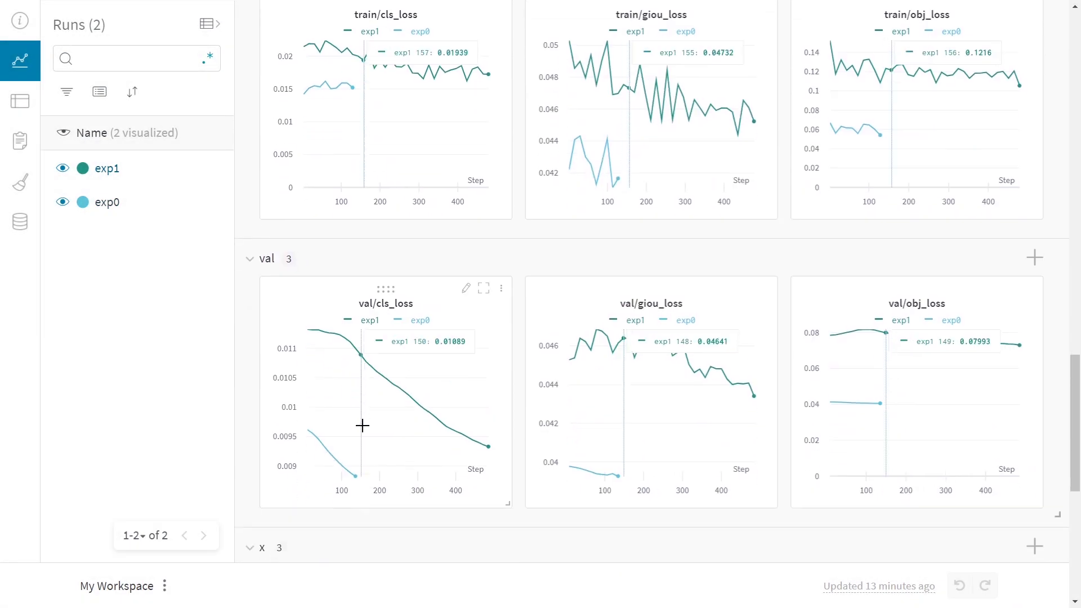
{"action": "scroll", "coordinate": [610, 386], "scroll_direction": "down", "scroll_amount": 1}
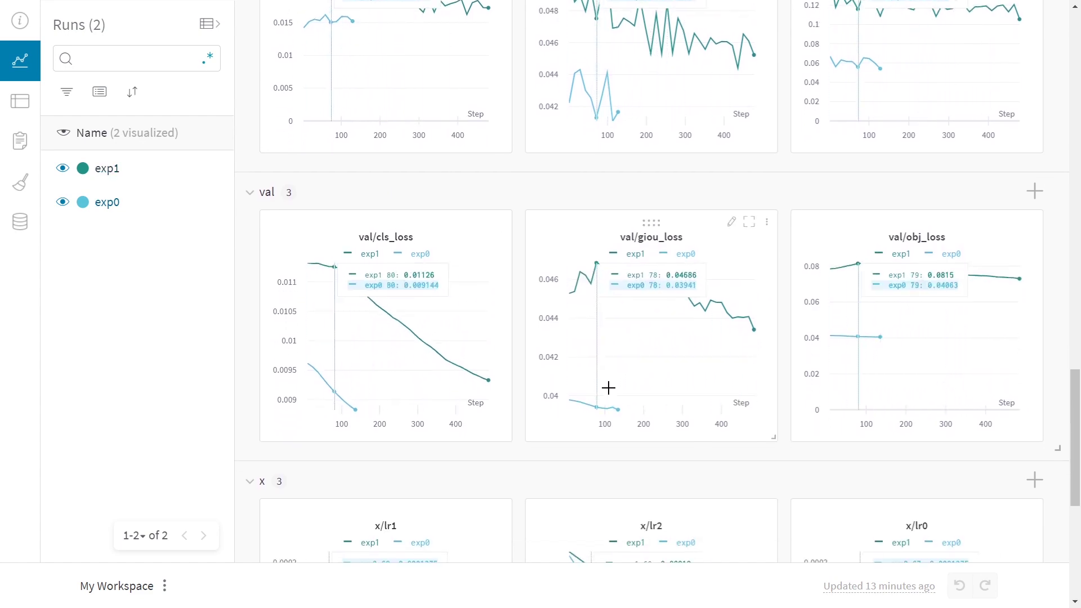
{"action": "scroll", "coordinate": [671, 381], "scroll_direction": "down", "scroll_amount": 1}
{"action": "scroll", "coordinate": [671, 381], "scroll_direction": "down", "scroll_amount": 2}
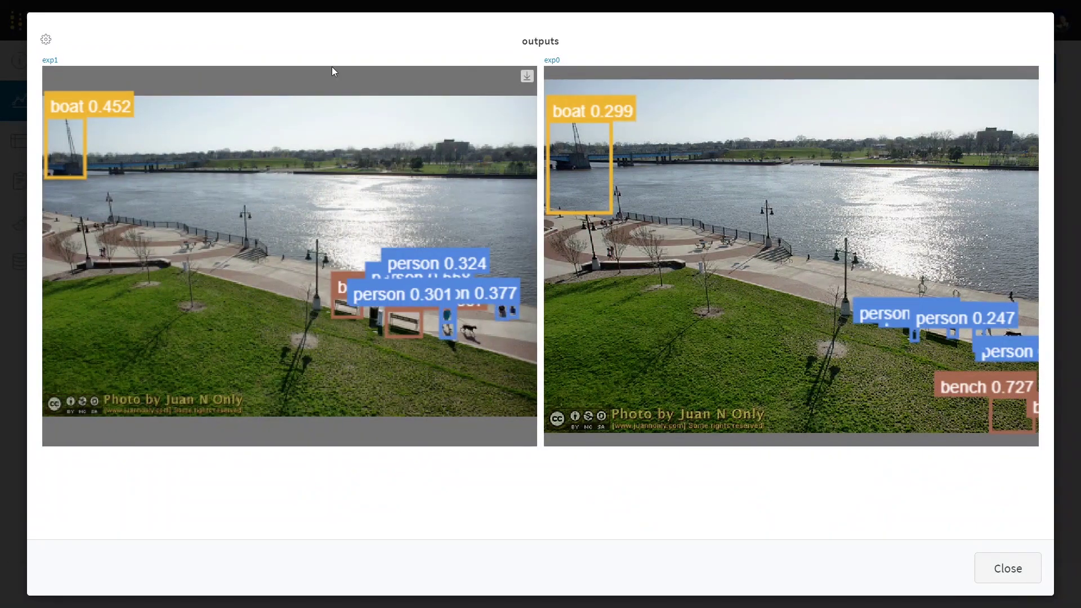
{"action": "left_click", "coordinate": [45, 40]}
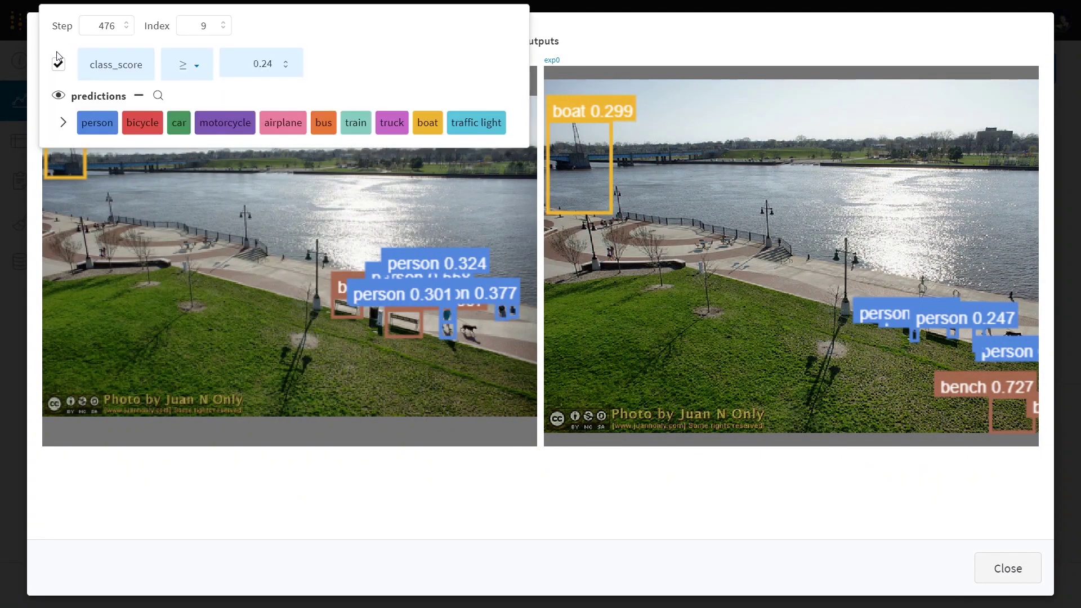
{"action": "mouse_move", "coordinate": [249, 35]}
{"action": "left_mouse_down"}
{"action": "mouse_move", "coordinate": [227, 34]}
{"action": "mouse_move", "coordinate": [260, 37]}
{"action": "left_mouse_up"}
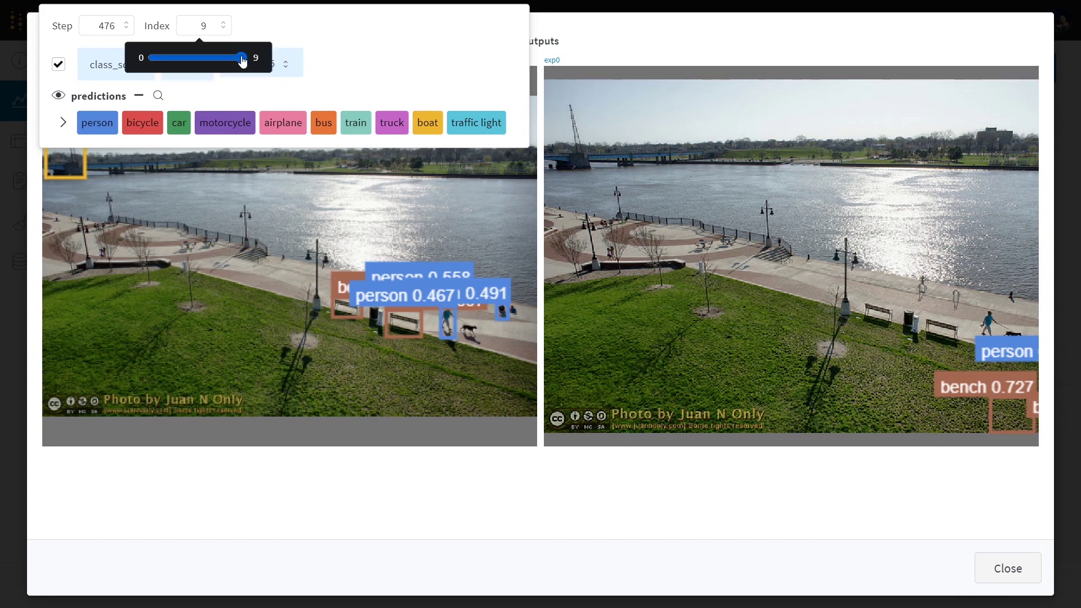
{"action": "left_click_drag", "start_coordinate": [243, 61], "coordinate": [179, 70]}
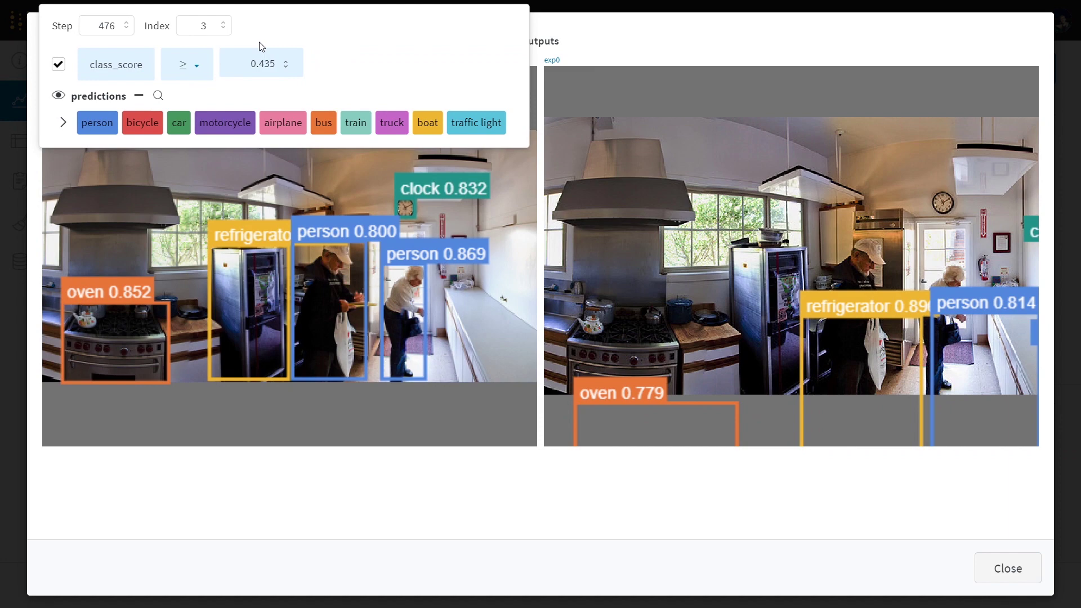
{"action": "left_click_drag", "start_coordinate": [258, 36], "coordinate": [246, 44]}
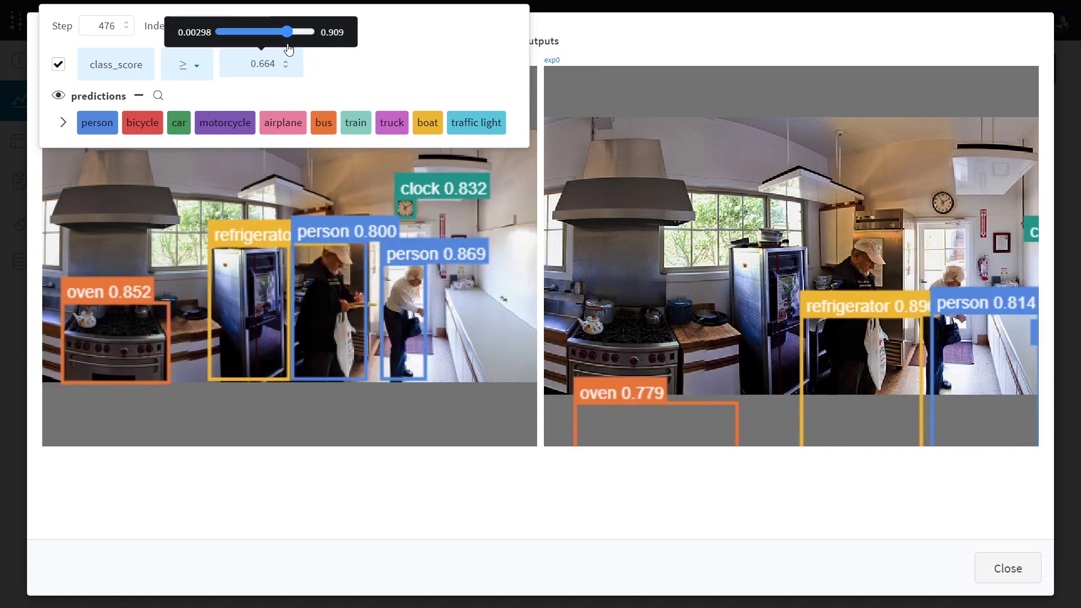
{"action": "left_click", "coordinate": [103, 125]}
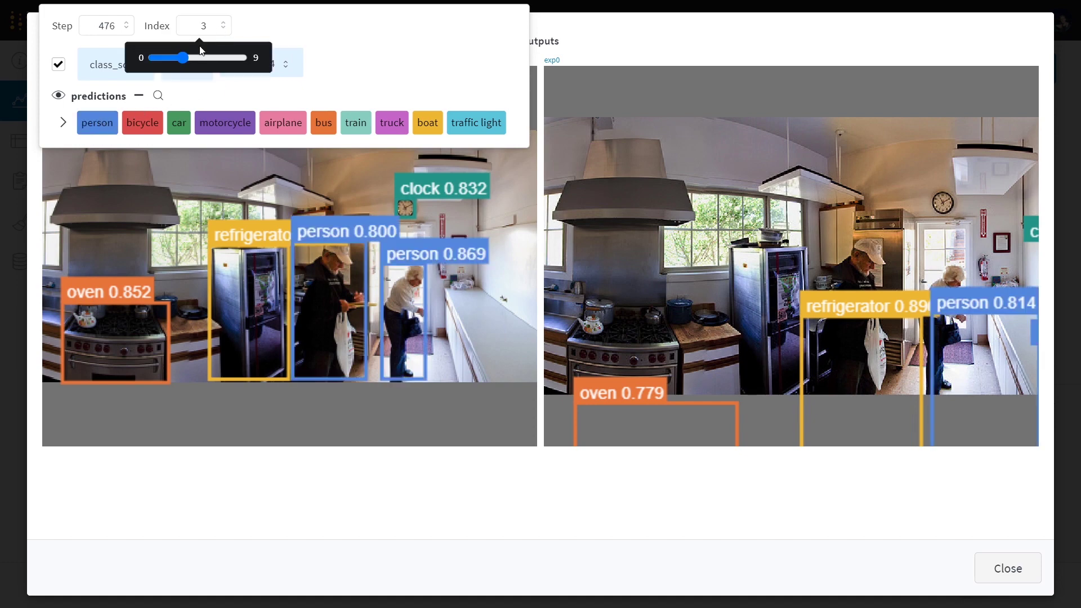
{"action": "left_click_drag", "start_coordinate": [201, 51], "coordinate": [255, 44]}
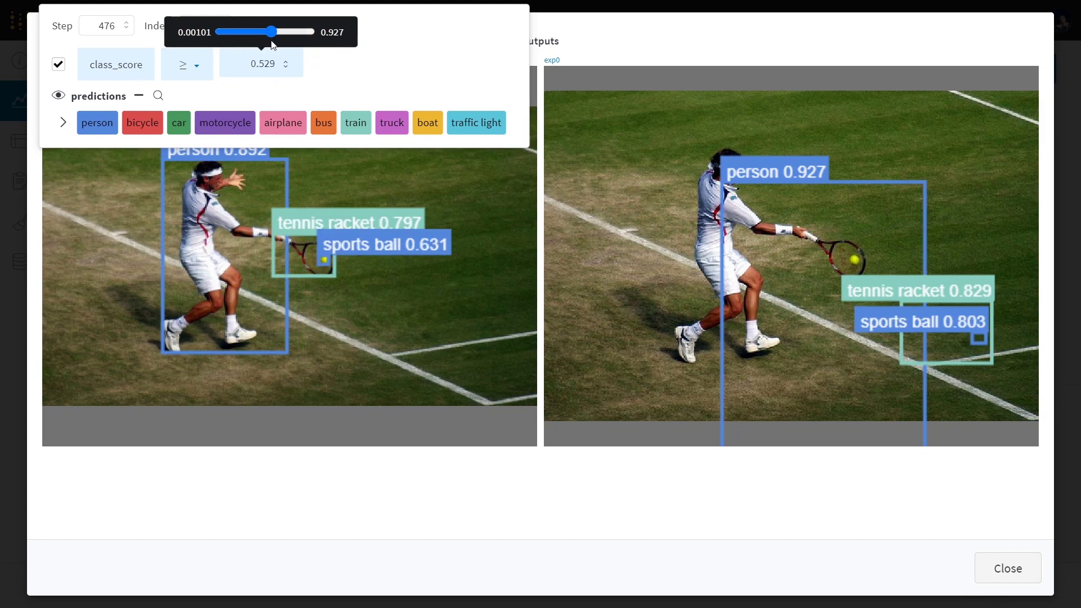
{"action": "left_click", "coordinate": [104, 125]}
{"action": "left_click", "coordinate": [104, 126]}
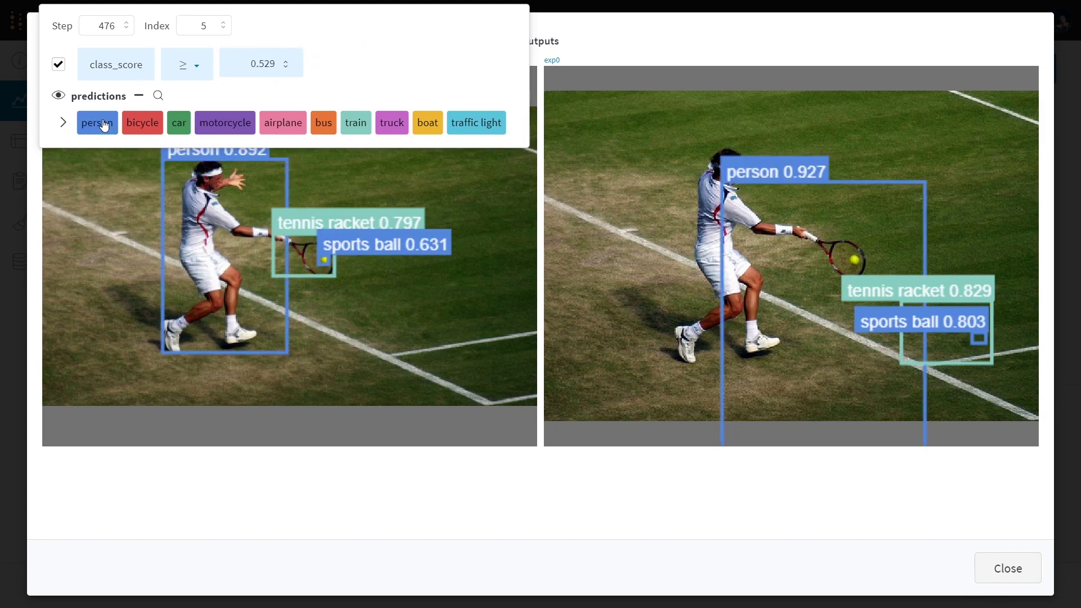
{"action": "key", "text": "Escape"}
{"action": "scroll", "coordinate": [347, 268], "scroll_direction": "down", "scroll_amount": 1}
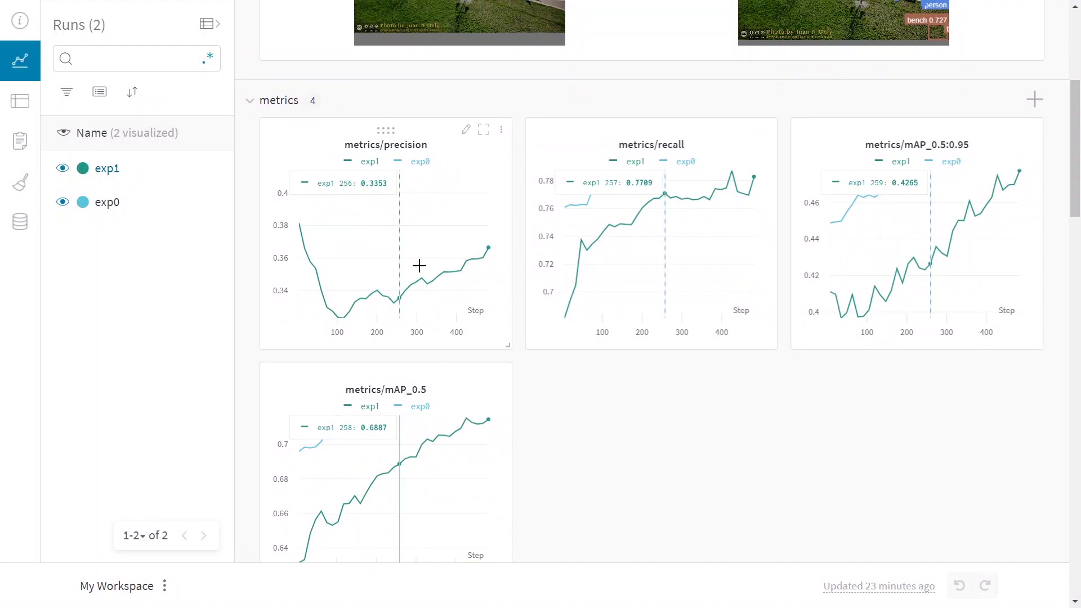
{"action": "scroll", "coordinate": [603, 237], "scroll_direction": "down", "scroll_amount": 3}
{"action": "scroll", "coordinate": [577, 328], "scroll_direction": "down", "scroll_amount": 2}
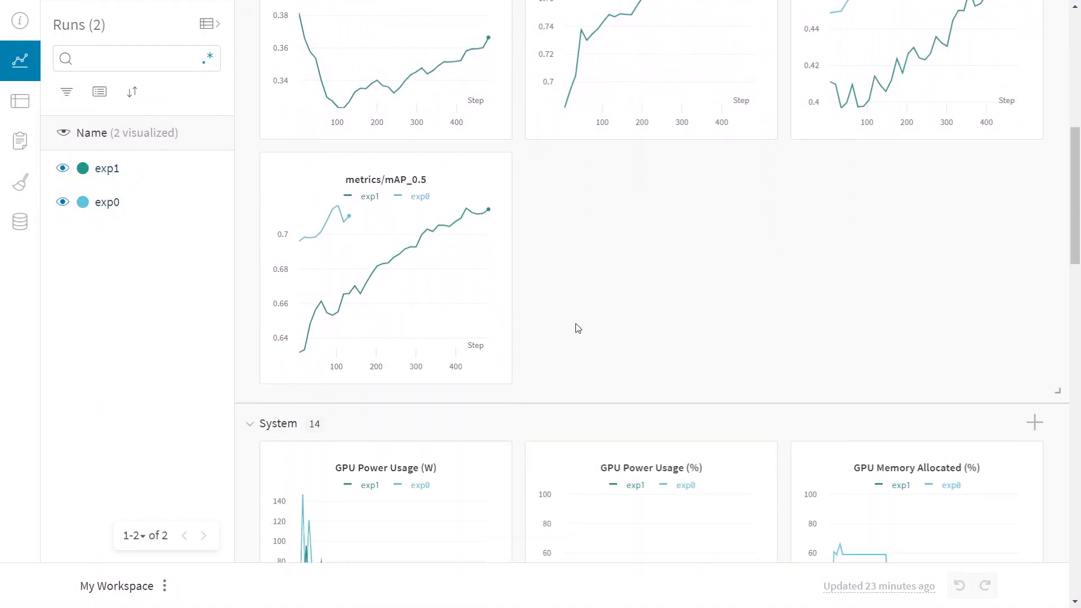
{"action": "scroll", "coordinate": [519, 355], "scroll_direction": "down", "scroll_amount": 2}
{"action": "scroll", "coordinate": [346, 182], "scroll_direction": "down", "scroll_amount": 2}
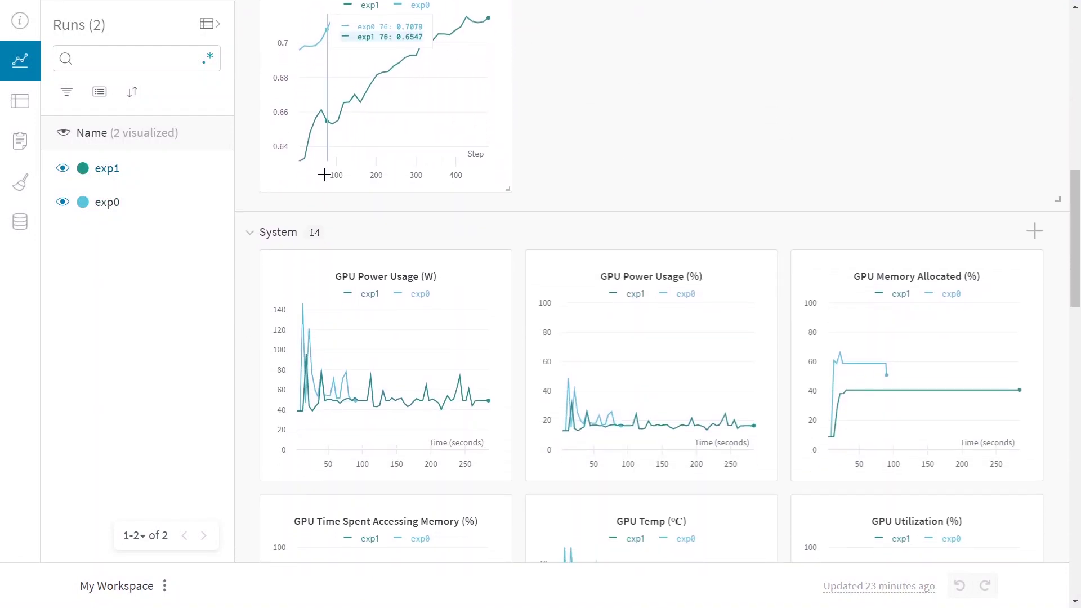
{"action": "scroll", "coordinate": [267, 309], "scroll_direction": "down", "scroll_amount": 1}
{"action": "scroll", "coordinate": [370, 298], "scroll_direction": "down", "scroll_amount": 1}
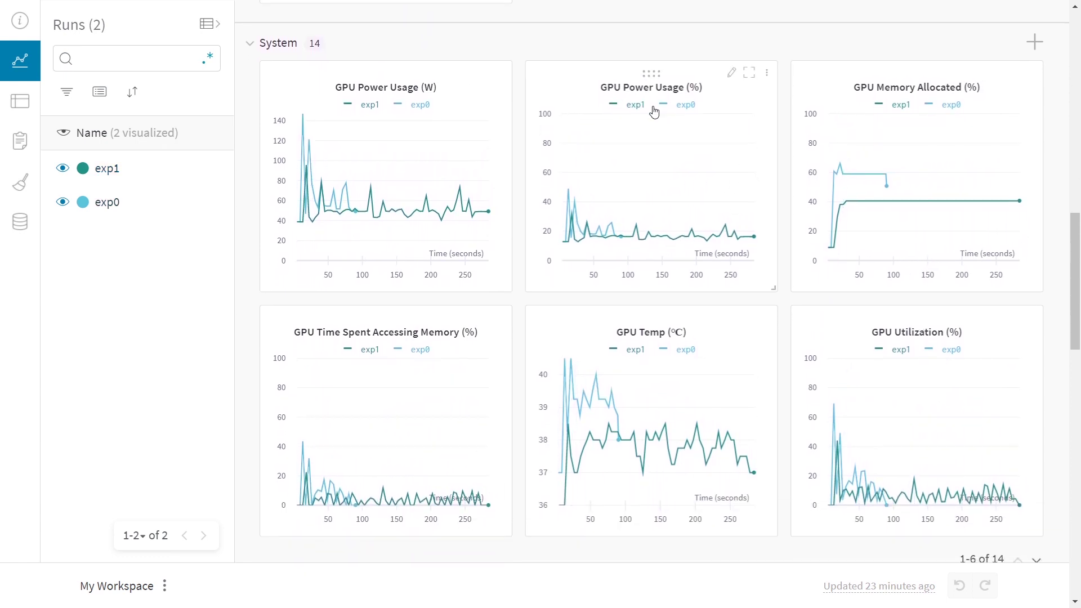
{"action": "scroll", "coordinate": [692, 355], "scroll_direction": "down", "scroll_amount": 1}
{"action": "scroll", "coordinate": [674, 362], "scroll_direction": "down", "scroll_amount": 1}
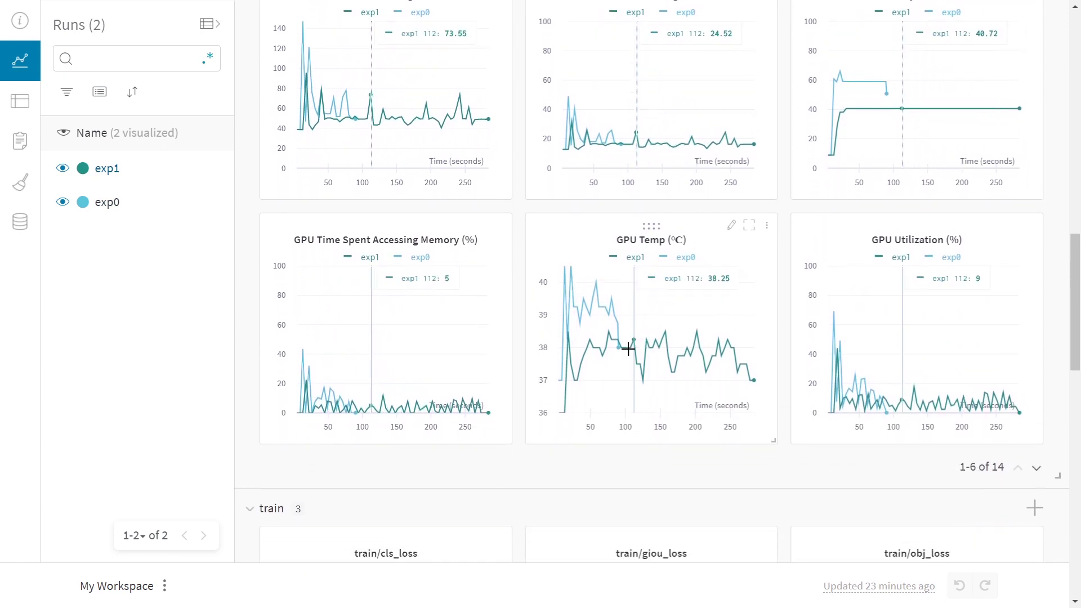
{"action": "scroll", "coordinate": [633, 319], "scroll_direction": "down", "scroll_amount": 1}
{"action": "scroll", "coordinate": [779, 313], "scroll_direction": "down", "scroll_amount": 1}
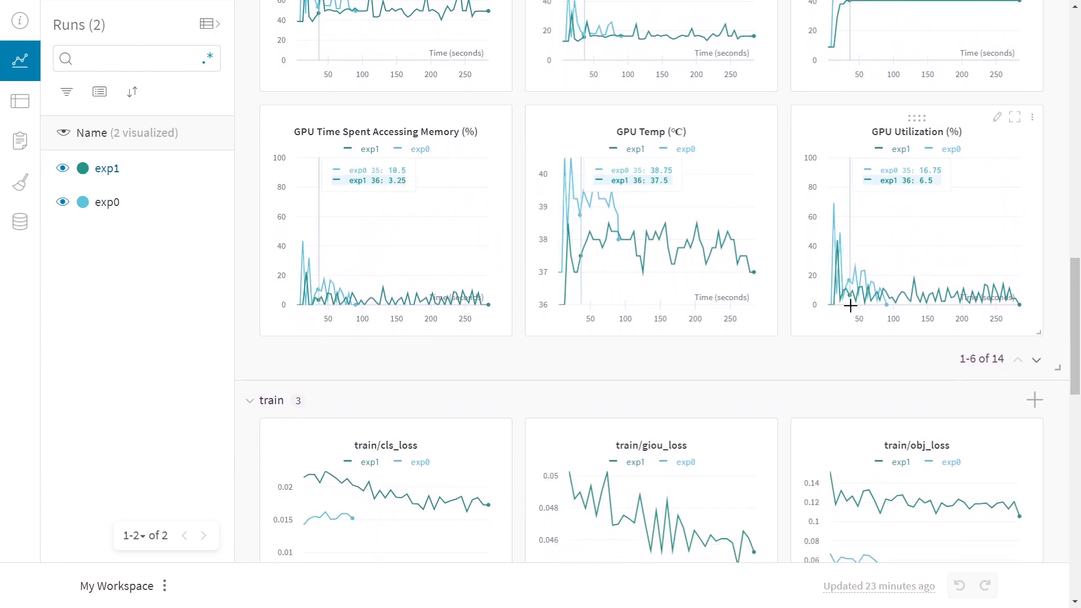
{"action": "scroll", "coordinate": [851, 312], "scroll_direction": "down", "scroll_amount": 1}
{"action": "scroll", "coordinate": [862, 321], "scroll_direction": "down", "scroll_amount": 1}
{"action": "scroll", "coordinate": [884, 366], "scroll_direction": "down", "scroll_amount": 1}
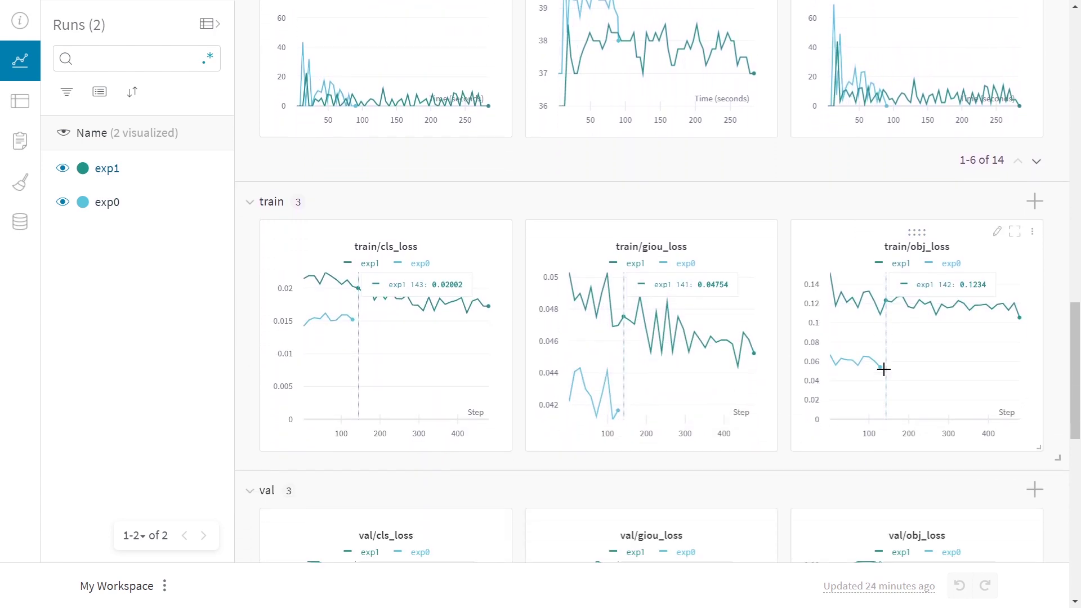
{"action": "scroll", "coordinate": [884, 366], "scroll_direction": "down", "scroll_amount": 1}
{"action": "scroll", "coordinate": [837, 392], "scroll_direction": "down", "scroll_amount": 1}
{"action": "scroll", "coordinate": [760, 456], "scroll_direction": "down", "scroll_amount": 1}
{"action": "scroll", "coordinate": [693, 431], "scroll_direction": "down", "scroll_amount": 1}
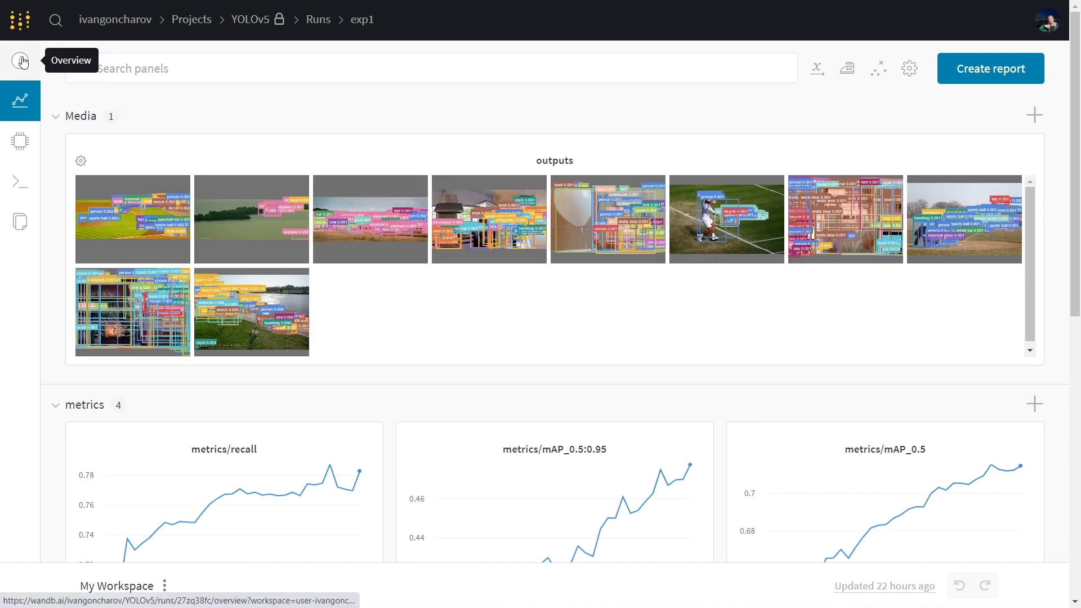
{"action": "left_click", "coordinate": [23, 62]}
{"action": "scroll", "coordinate": [93, 239], "scroll_direction": "down", "scroll_amount": 1}
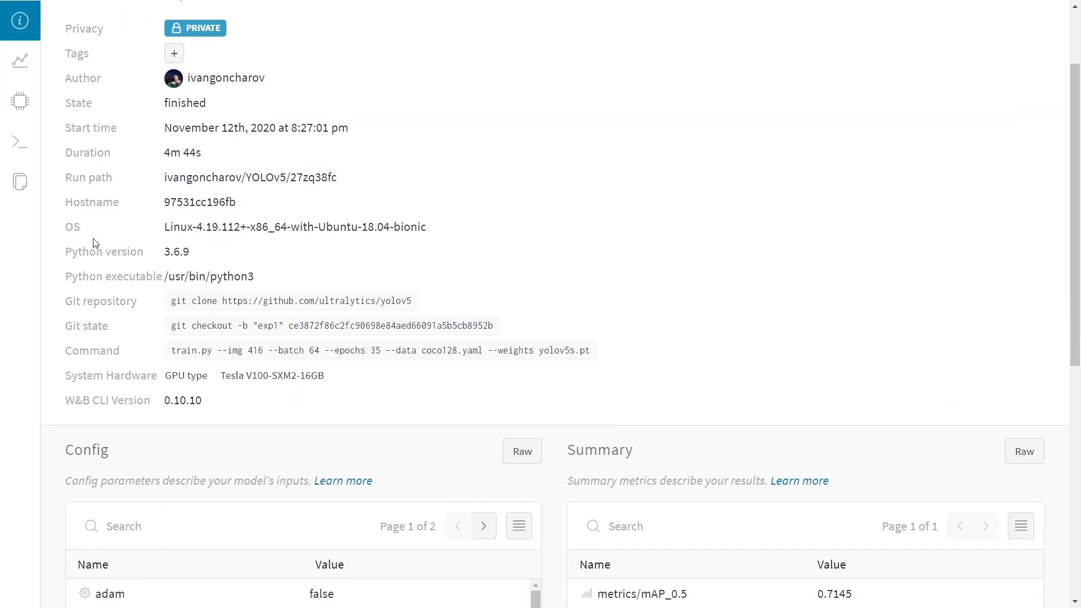
{"action": "scroll", "coordinate": [351, 164], "scroll_direction": "down", "scroll_amount": 1}
{"action": "scroll", "coordinate": [300, 237], "scroll_direction": "down", "scroll_amount": 1}
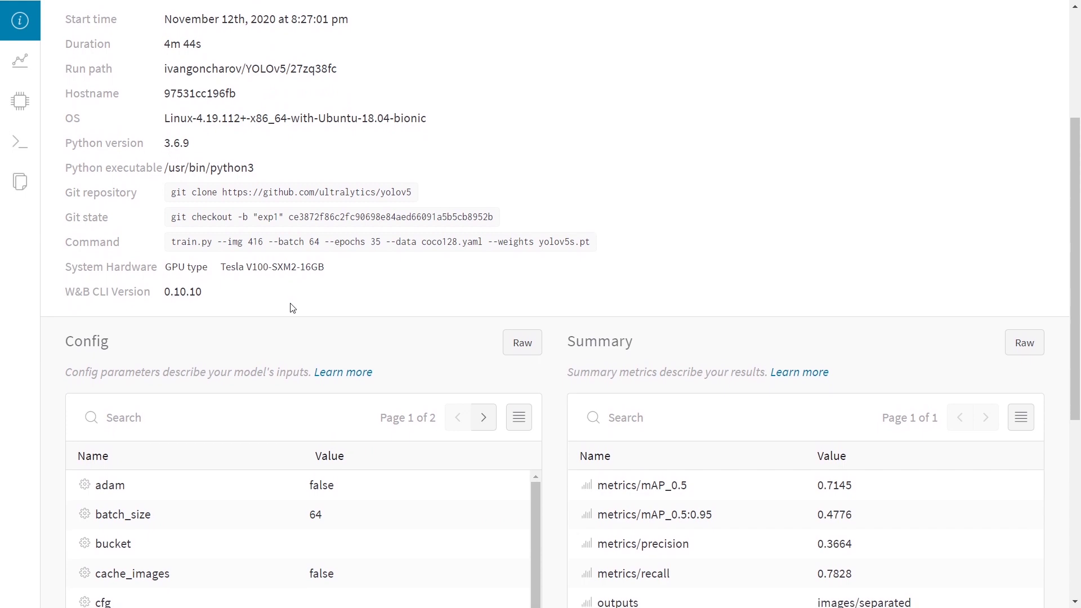
{"action": "scroll", "coordinate": [254, 265], "scroll_direction": "down", "scroll_amount": 1}
{"action": "scroll", "coordinate": [61, 321], "scroll_direction": "down", "scroll_amount": 1}
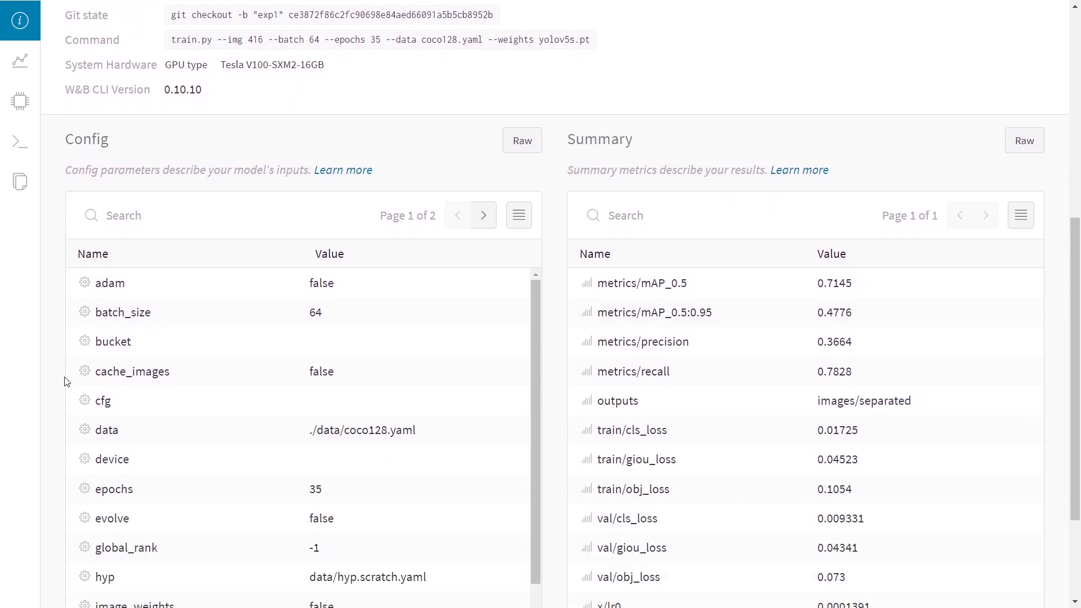
{"action": "scroll", "coordinate": [71, 371], "scroll_direction": "down", "scroll_amount": 1}
{"action": "scroll", "coordinate": [178, 195], "scroll_direction": "down", "scroll_amount": 1}
{"action": "scroll", "coordinate": [199, 165], "scroll_direction": "up", "scroll_amount": 1}
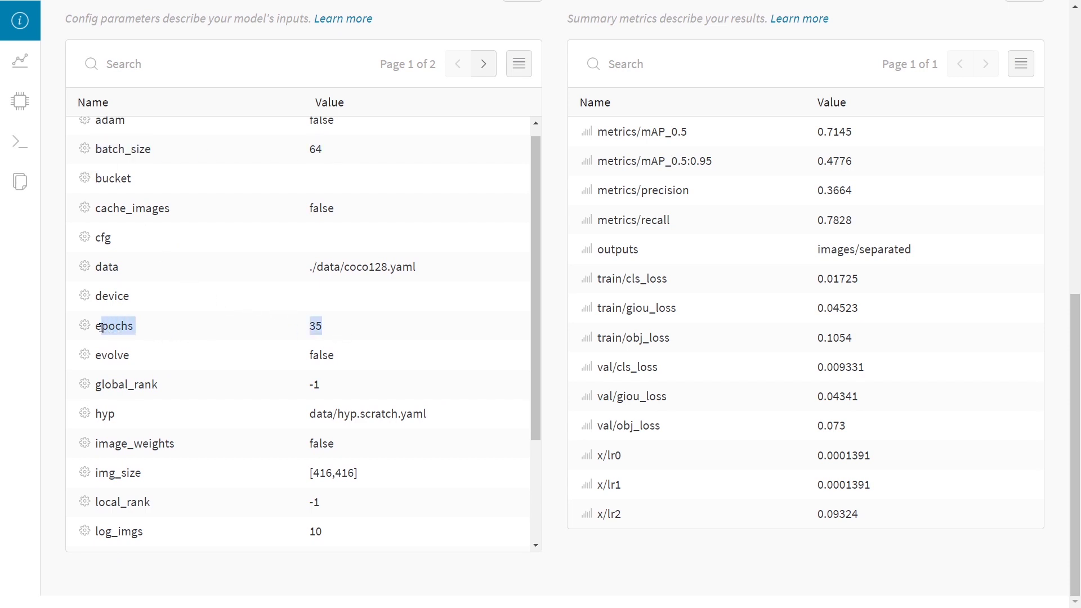
{"action": "scroll", "coordinate": [210, 389], "scroll_direction": "down", "scroll_amount": 1}
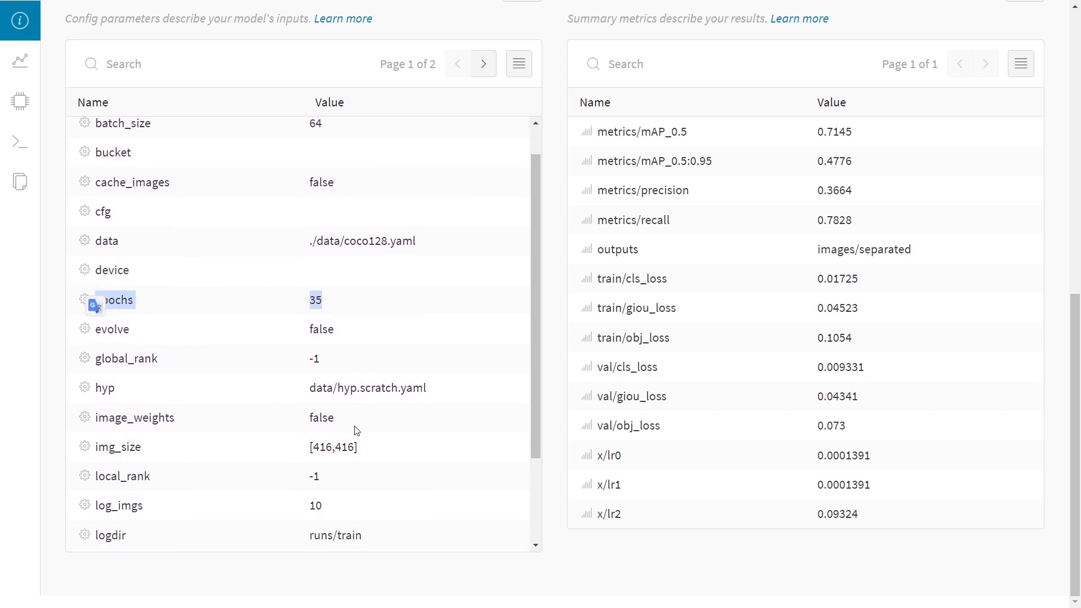
{"action": "scroll", "coordinate": [381, 421], "scroll_direction": "down", "scroll_amount": 1}
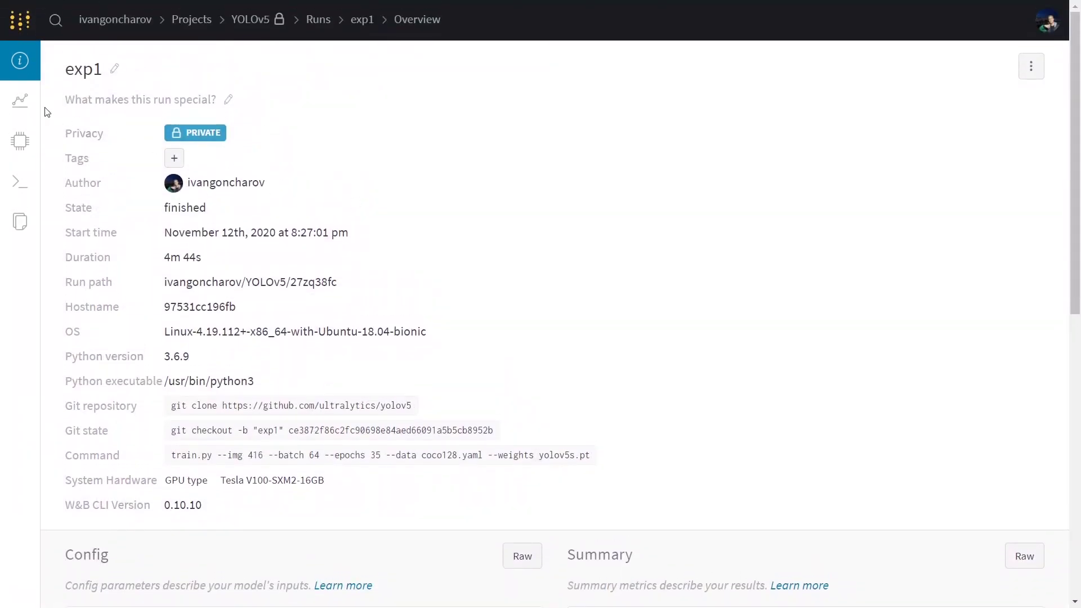
Step: Browse exp1's metric charts, hardware usage and training log, ending on its saved files list
{"action": "left_click", "coordinate": [20, 103]}
{"action": "scroll", "coordinate": [91, 295], "scroll_direction": "down", "scroll_amount": 3}
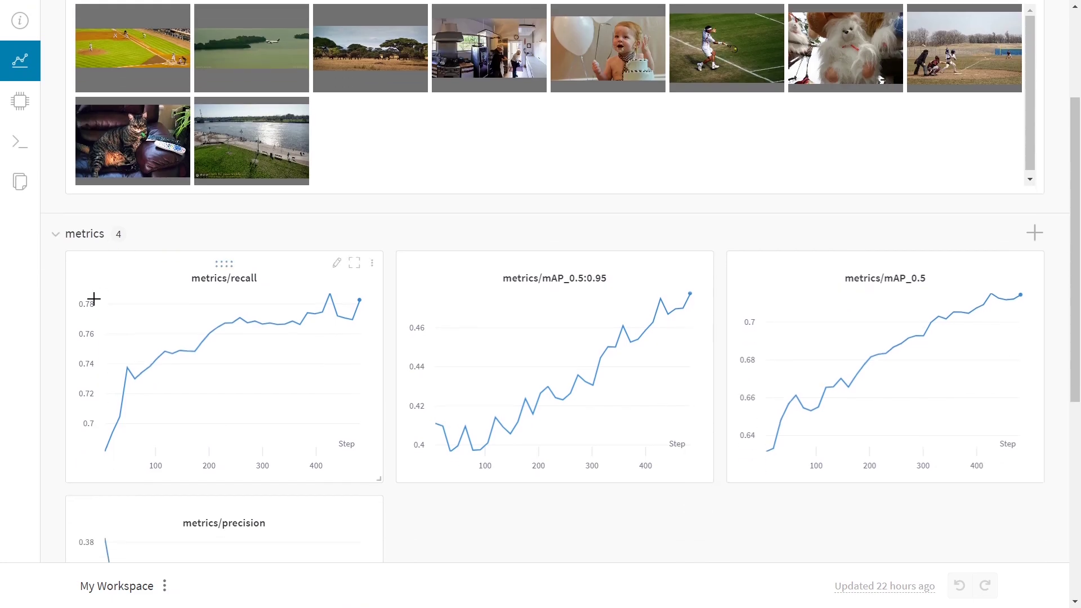
{"action": "scroll", "coordinate": [82, 326], "scroll_direction": "down", "scroll_amount": 1}
{"action": "scroll", "coordinate": [82, 325], "scroll_direction": "up", "scroll_amount": 2}
{"action": "scroll", "coordinate": [99, 233], "scroll_direction": "up", "scroll_amount": 1}
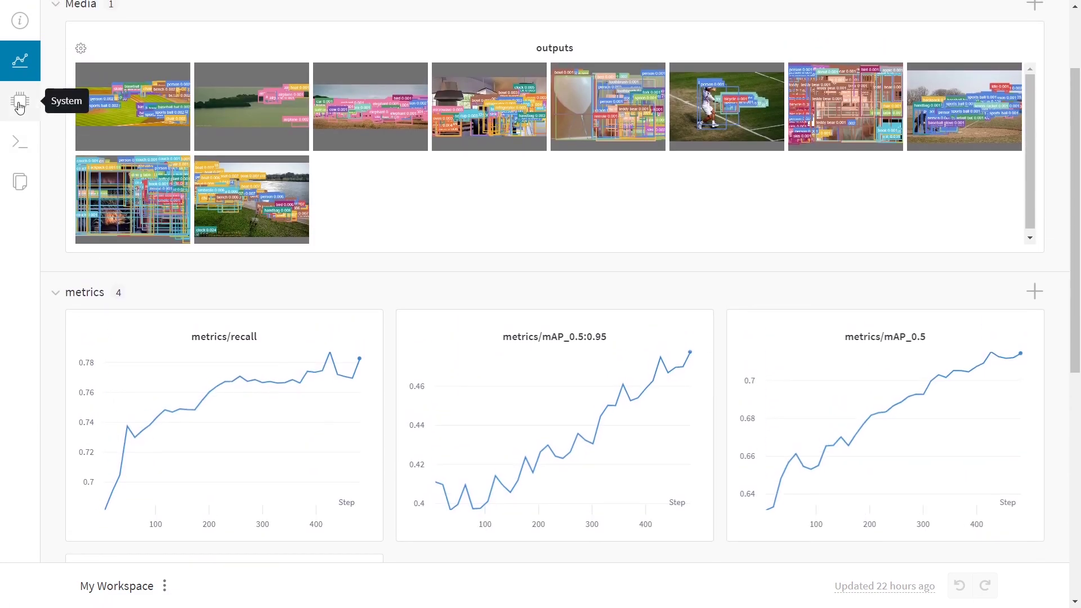
{"action": "left_click", "coordinate": [20, 103]}
{"action": "scroll", "coordinate": [128, 234], "scroll_direction": "down", "scroll_amount": 2}
{"action": "scroll", "coordinate": [627, 284], "scroll_direction": "down", "scroll_amount": 2}
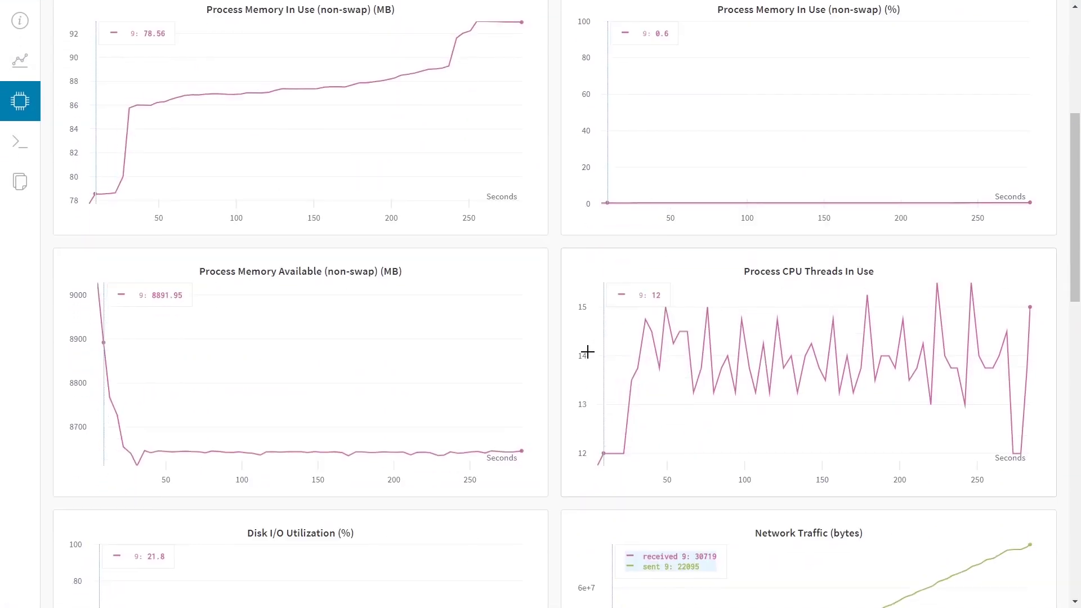
{"action": "scroll", "coordinate": [586, 354], "scroll_direction": "down", "scroll_amount": 3}
{"action": "scroll", "coordinate": [369, 315], "scroll_direction": "down", "scroll_amount": 2}
{"action": "scroll", "coordinate": [362, 381], "scroll_direction": "down", "scroll_amount": 2}
{"action": "scroll", "coordinate": [514, 379], "scroll_direction": "down", "scroll_amount": 1}
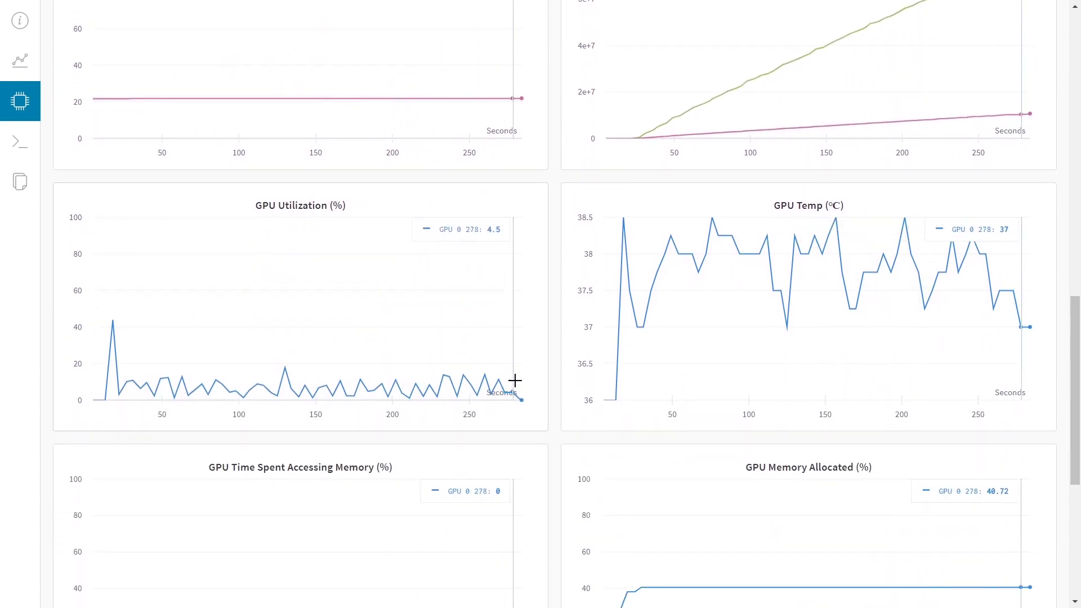
{"action": "scroll", "coordinate": [641, 401], "scroll_direction": "down", "scroll_amount": 3}
{"action": "scroll", "coordinate": [641, 401], "scroll_direction": "down", "scroll_amount": 2}
{"action": "scroll", "coordinate": [386, 309], "scroll_direction": "up", "scroll_amount": 5}
{"action": "scroll", "coordinate": [385, 310], "scroll_direction": "up", "scroll_amount": 6}
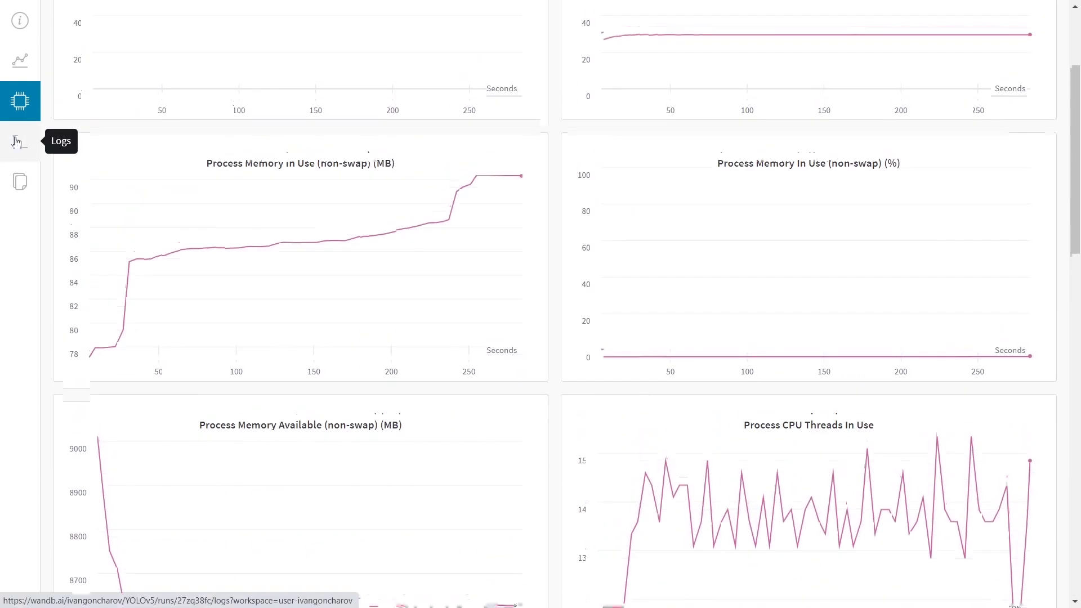
{"action": "left_click", "coordinate": [19, 140]}
{"action": "scroll", "coordinate": [354, 277], "scroll_direction": "up", "scroll_amount": 2}
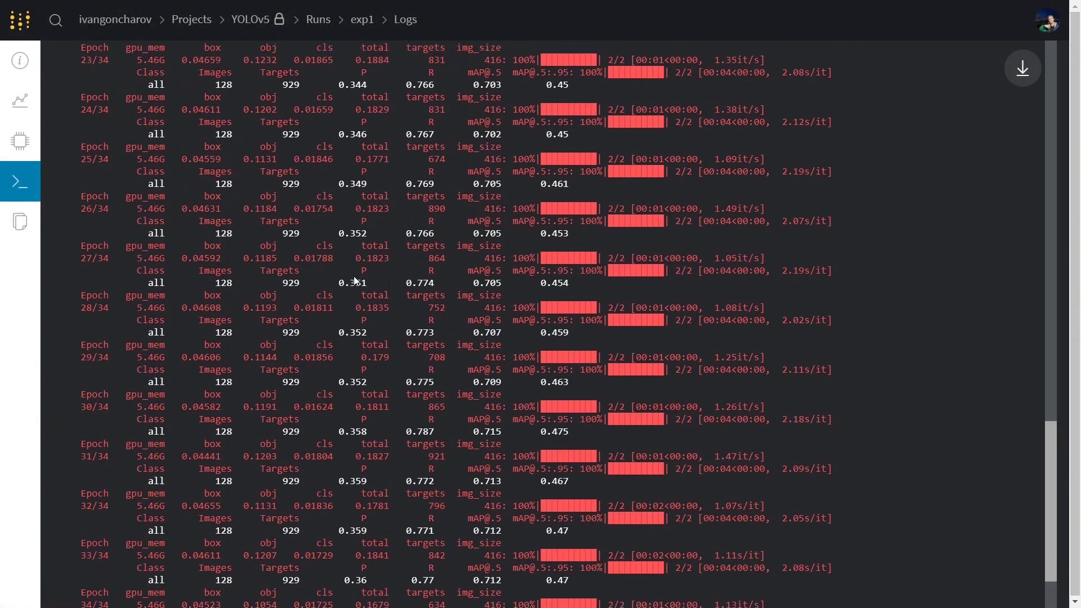
{"action": "scroll", "coordinate": [323, 274], "scroll_direction": "up", "scroll_amount": 3}
{"action": "scroll", "coordinate": [323, 275], "scroll_direction": "up", "scroll_amount": 3}
{"action": "scroll", "coordinate": [323, 274], "scroll_direction": "up", "scroll_amount": 2}
{"action": "scroll", "coordinate": [323, 274], "scroll_direction": "up", "scroll_amount": 2}
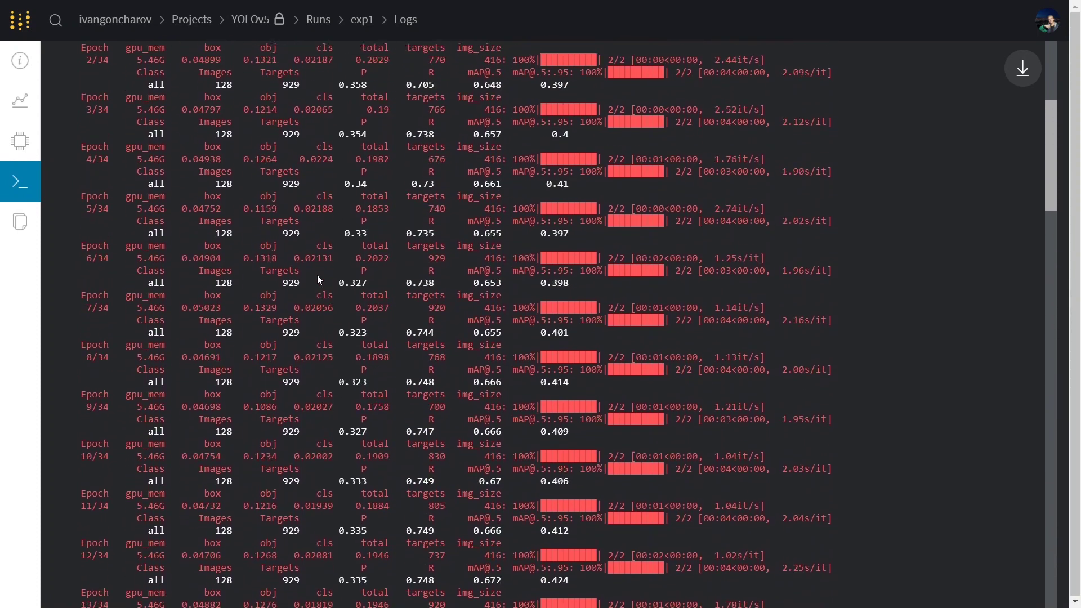
{"action": "scroll", "coordinate": [317, 275], "scroll_direction": "up", "scroll_amount": 5}
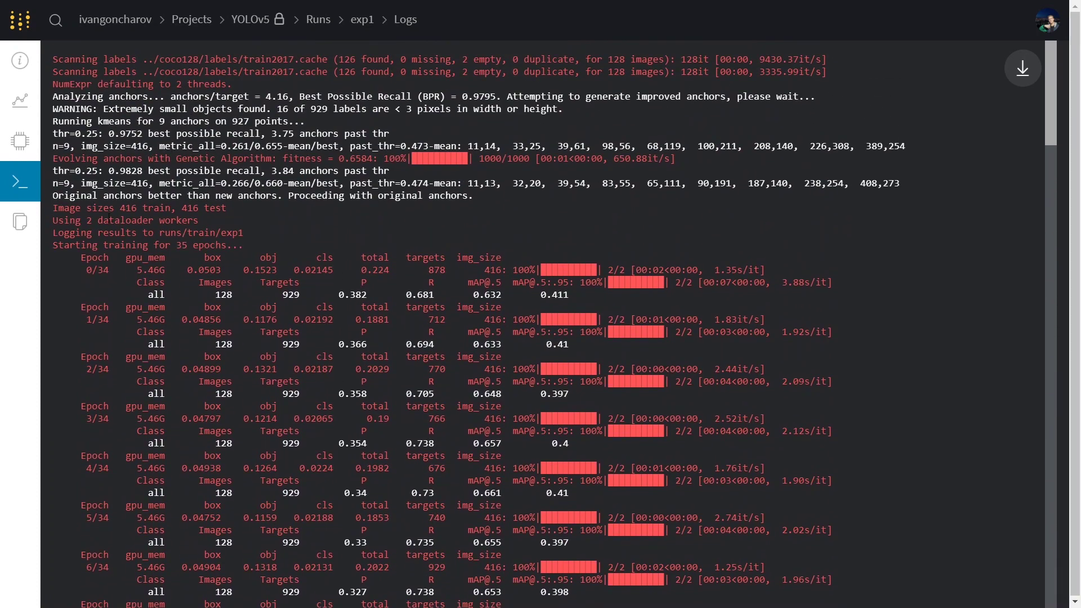
{"action": "left_click", "coordinate": [21, 222]}
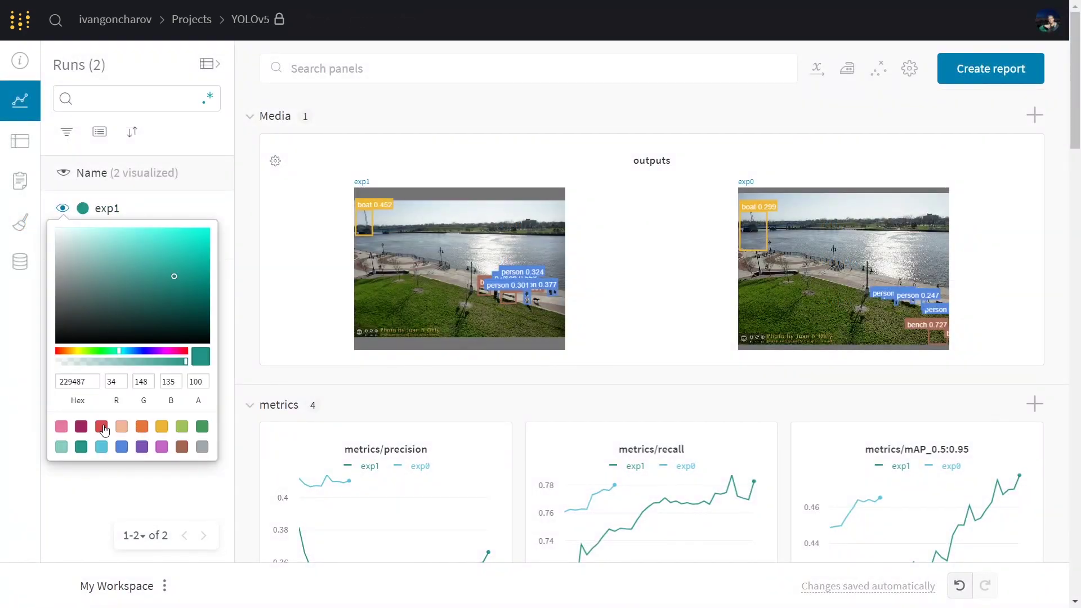
Step: Colour the exp1 run red and the exp0 run pink
{"action": "left_click", "coordinate": [102, 427]}
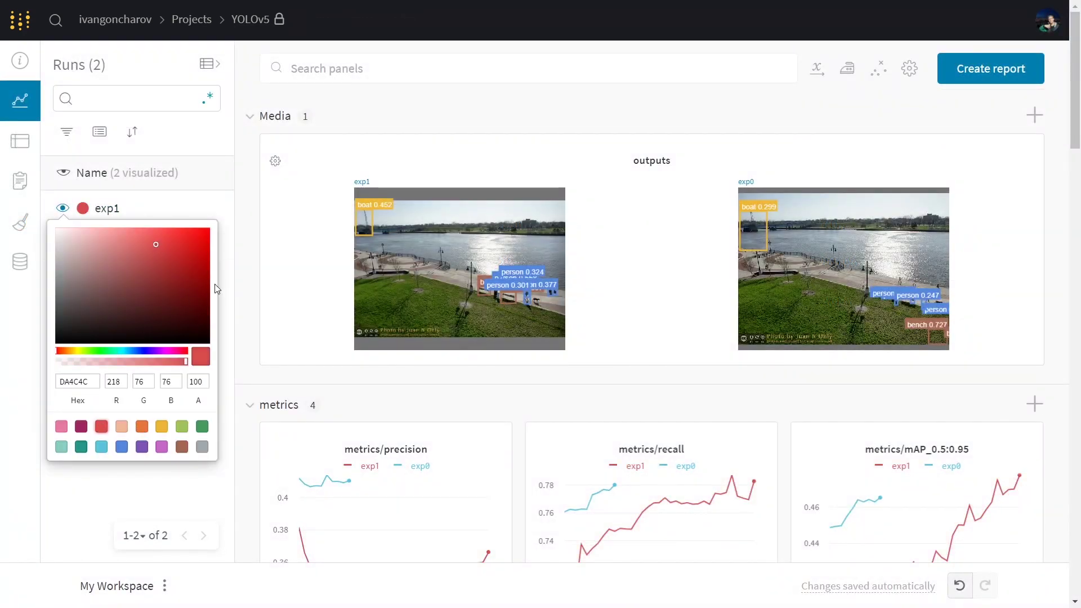
{"action": "left_click", "coordinate": [82, 242]}
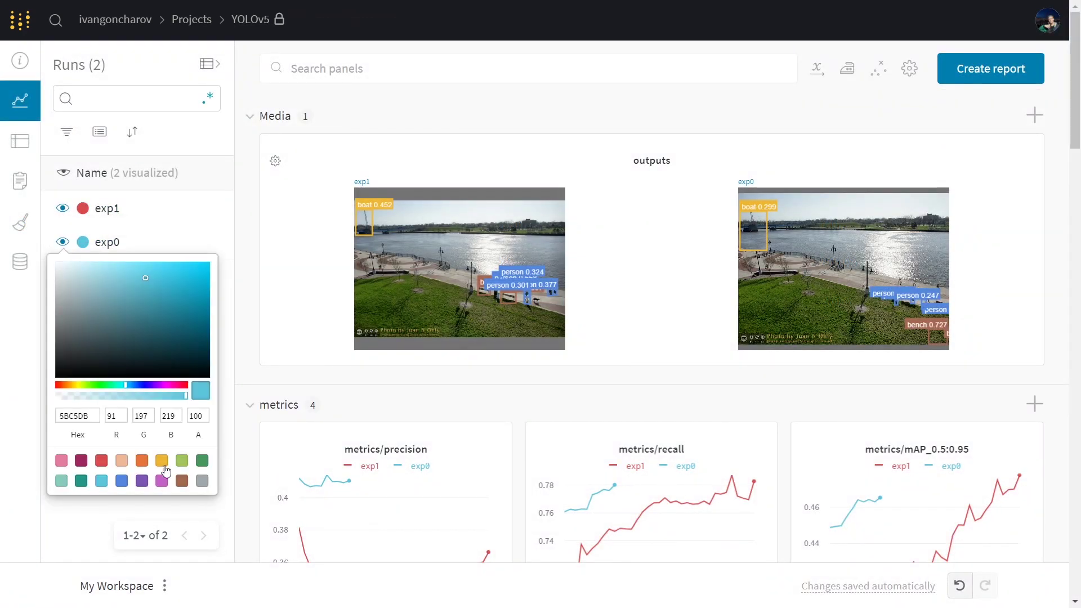
{"action": "left_click", "coordinate": [61, 462]}
{"action": "left_click", "coordinate": [241, 422]}
{"action": "scroll", "coordinate": [367, 369], "scroll_direction": "down", "scroll_amount": 2}
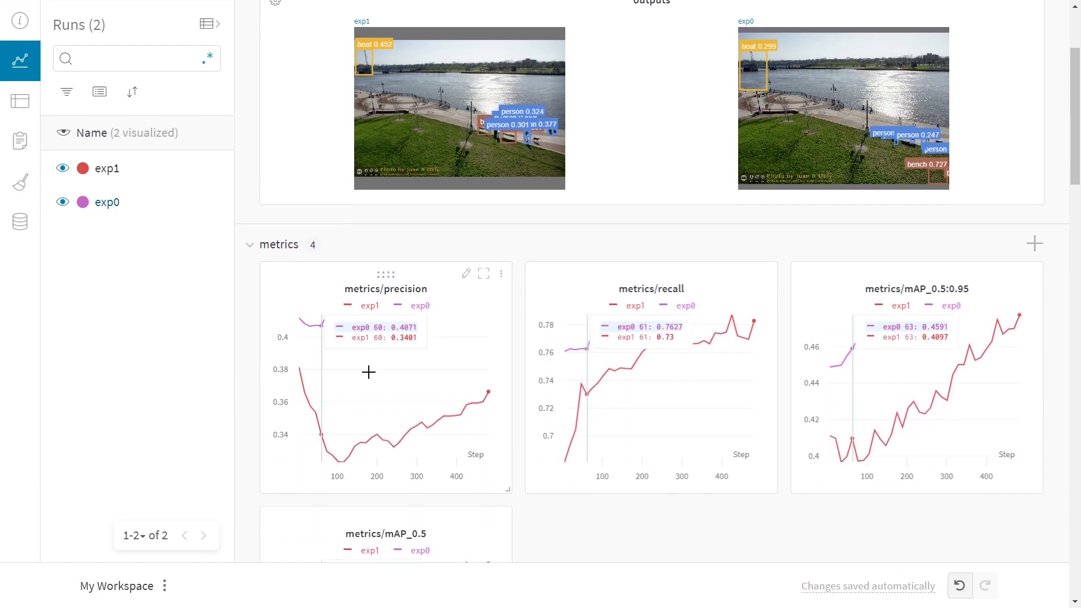
{"action": "scroll", "coordinate": [881, 265], "scroll_direction": "up", "scroll_amount": 1}
Step: Compare both runs' tennis-player image predictions fullscreen with a lowered class-score cutoff
{"action": "left_click", "coordinate": [1017, 55]}
{"action": "left_click", "coordinate": [41, 36]}
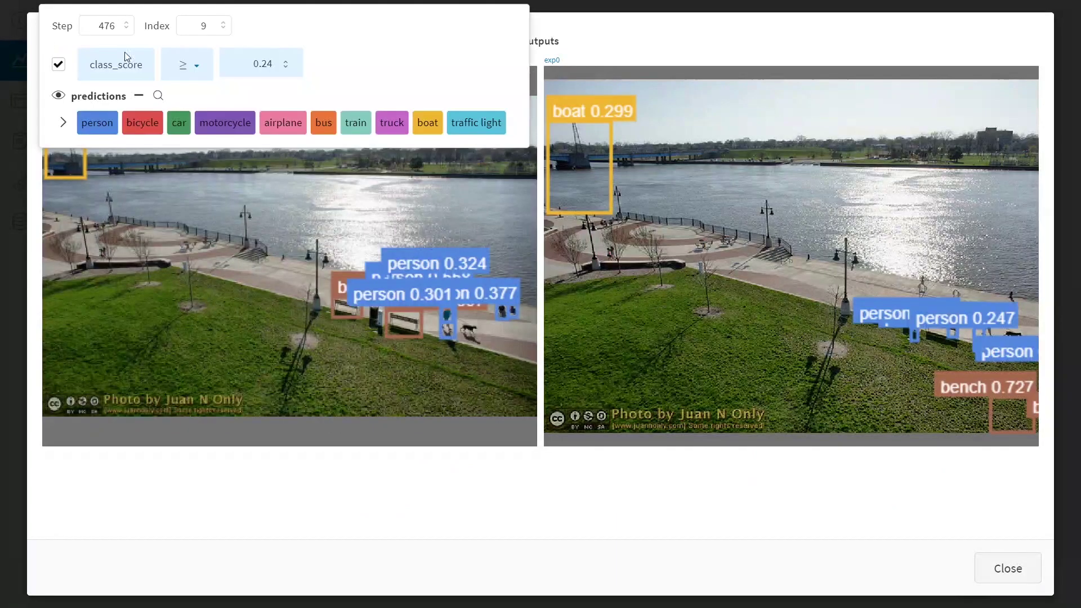
{"action": "left_click", "coordinate": [207, 58]}
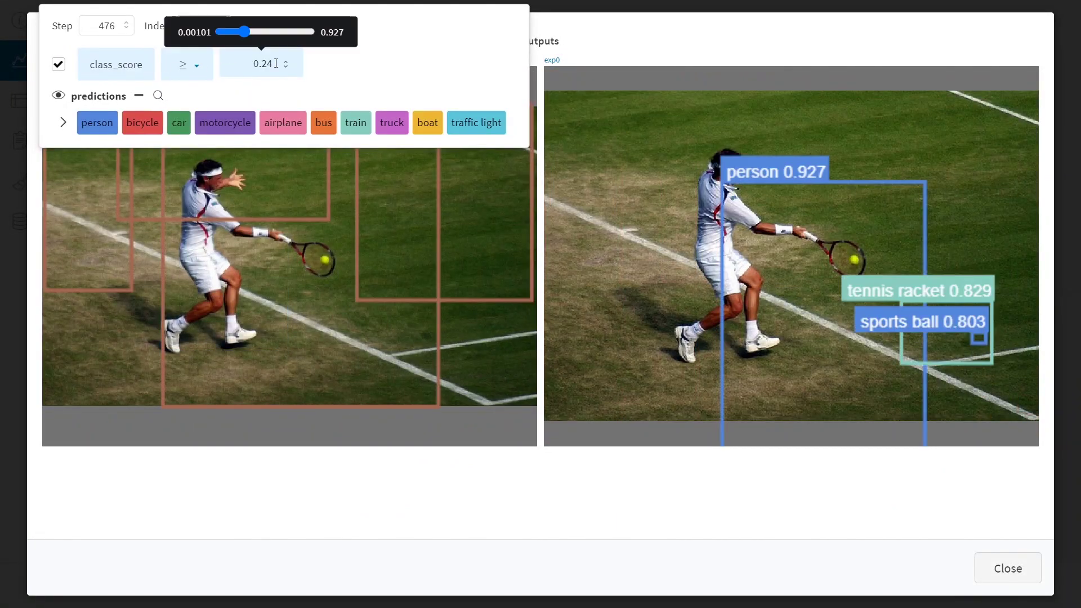
{"action": "left_click_drag", "start_coordinate": [218, 55], "coordinate": [228, 57]}
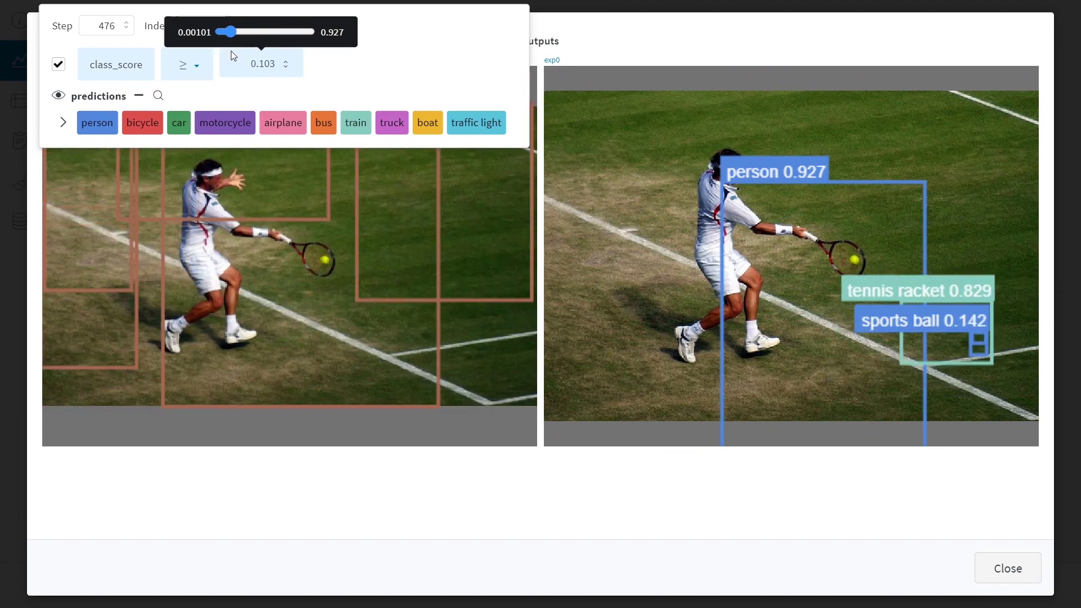
Step: Check exp0's overview config (10 epochs, batch 32), then show exp1's GPU usage charts
{"action": "key", "text": "Escape"}
{"action": "scroll", "coordinate": [261, 417], "scroll_direction": "down", "scroll_amount": 3}
{"action": "scroll", "coordinate": [374, 328], "scroll_direction": "down", "scroll_amount": 1}
{"action": "scroll", "coordinate": [428, 313], "scroll_direction": "down", "scroll_amount": 2}
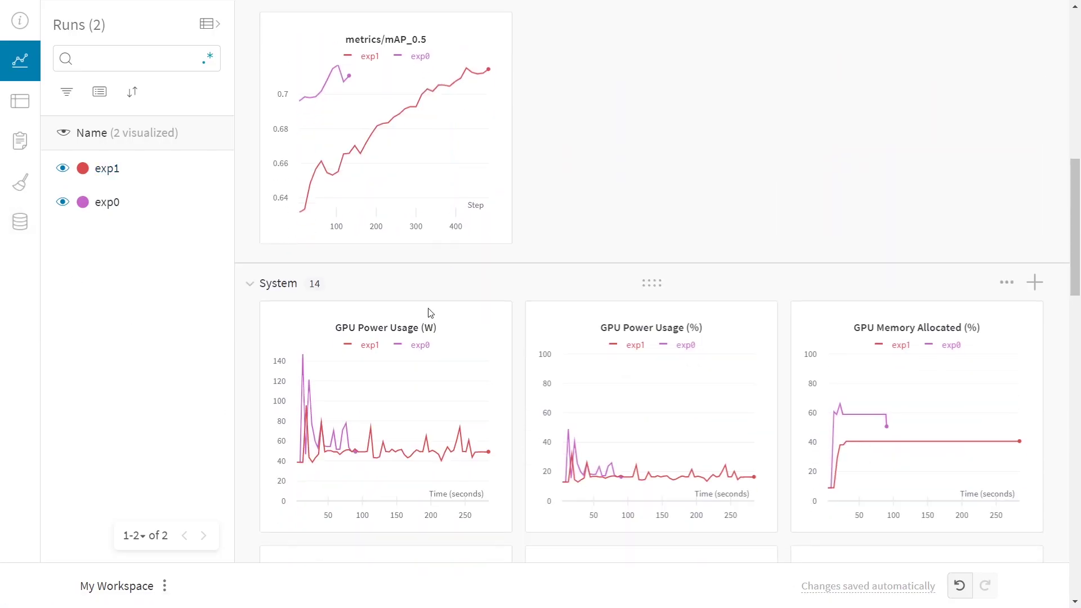
{"action": "scroll", "coordinate": [428, 313], "scroll_direction": "down", "scroll_amount": 4}
{"action": "scroll", "coordinate": [580, 330], "scroll_direction": "down", "scroll_amount": 3}
{"action": "scroll", "coordinate": [646, 342], "scroll_direction": "down", "scroll_amount": 4}
{"action": "scroll", "coordinate": [511, 381], "scroll_direction": "down", "scroll_amount": 5}
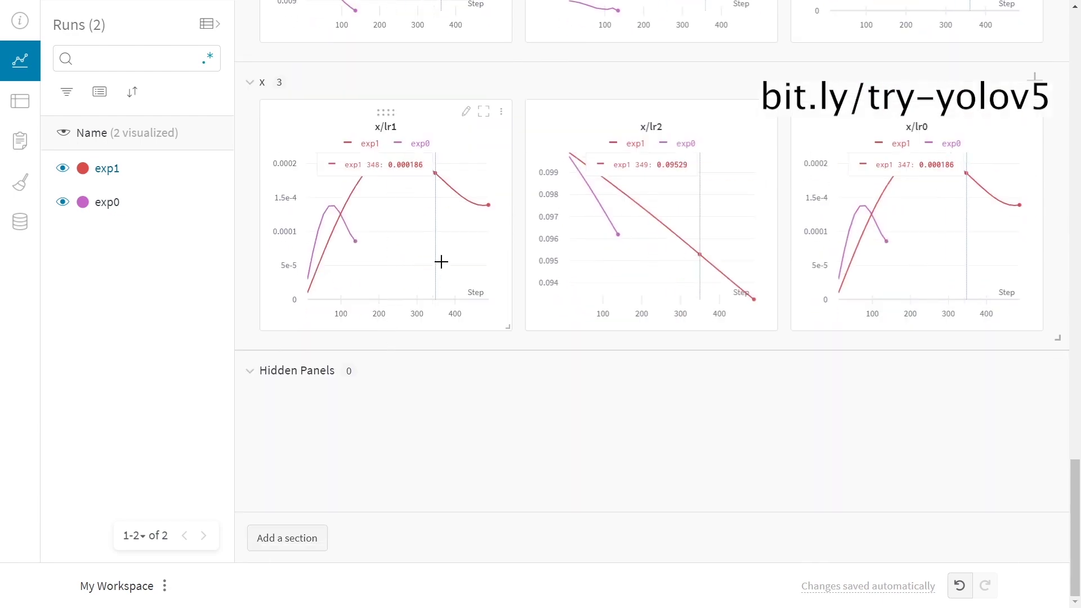
{"action": "scroll", "coordinate": [258, 242], "scroll_direction": "up", "scroll_amount": 3}
{"action": "left_click", "coordinate": [107, 202]}
{"action": "left_click", "coordinate": [20, 59]}
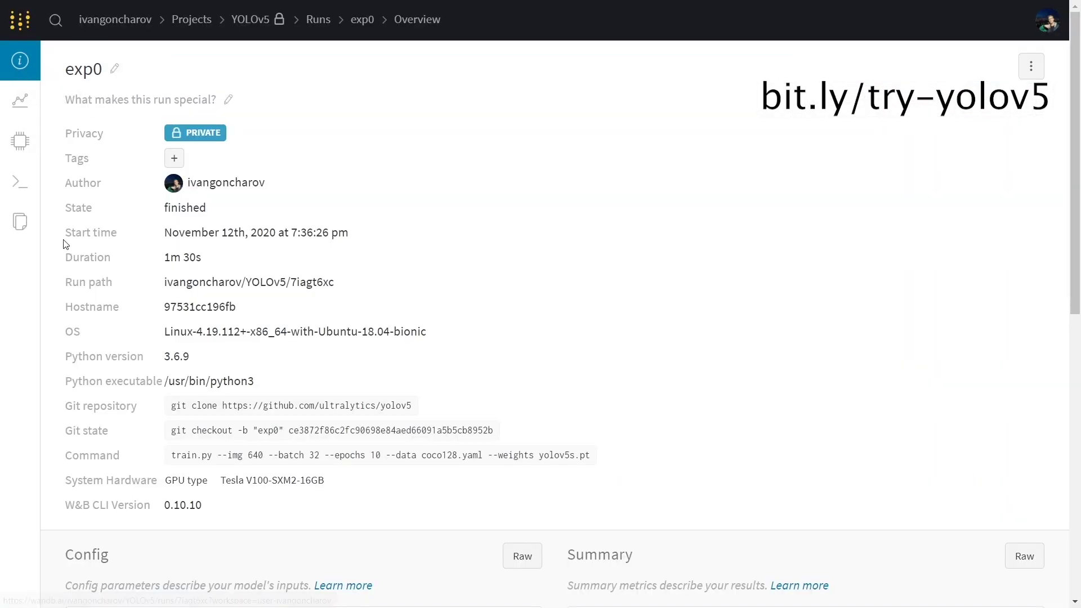
{"action": "scroll", "coordinate": [66, 266], "scroll_direction": "down", "scroll_amount": 7}
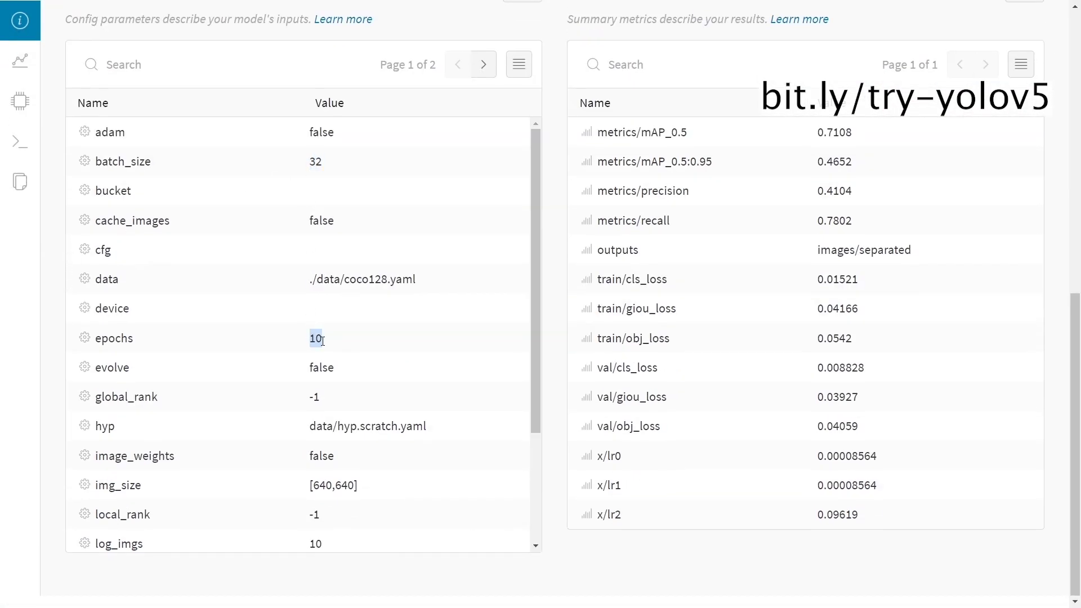
{"action": "scroll", "coordinate": [314, 396], "scroll_direction": "up", "scroll_amount": 7}
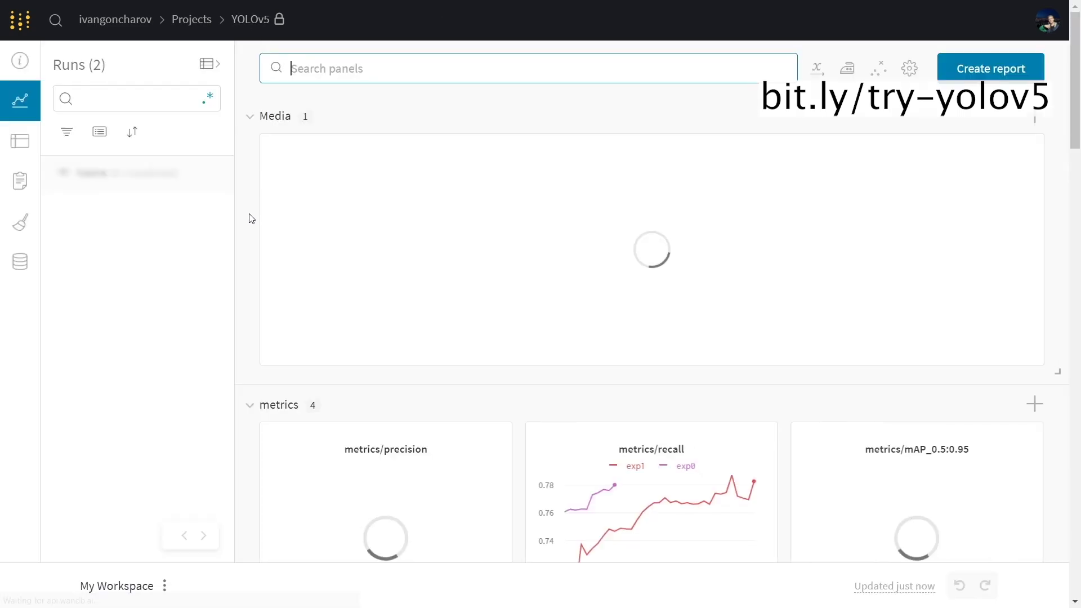
{"action": "scroll", "coordinate": [249, 228], "scroll_direction": "down", "scroll_amount": 5}
{"action": "scroll", "coordinate": [248, 231], "scroll_direction": "down", "scroll_amount": 10}
{"action": "scroll", "coordinate": [248, 232], "scroll_direction": "down", "scroll_amount": 3}
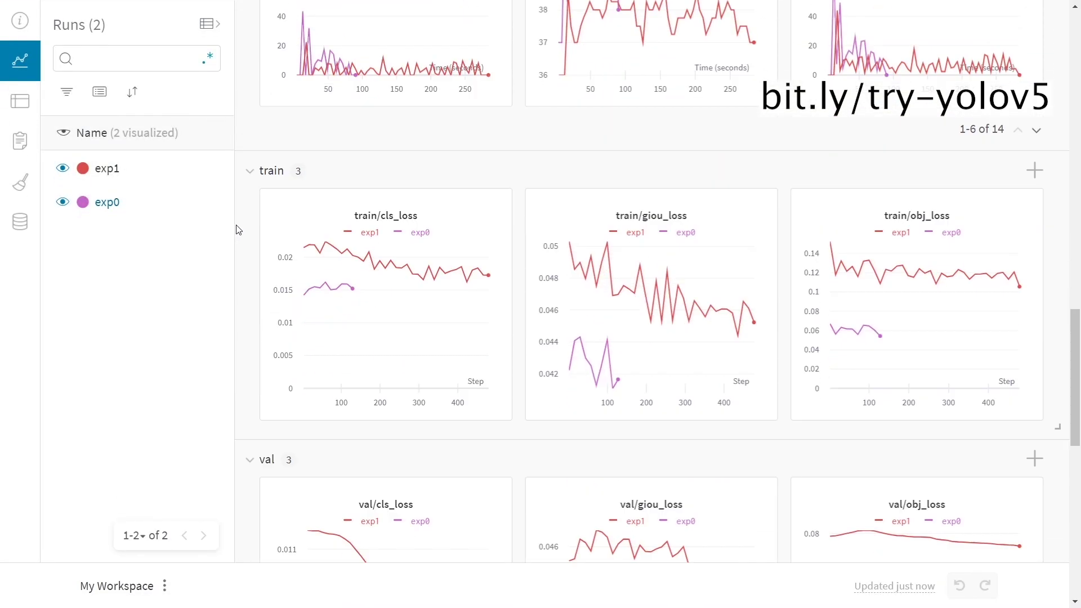
{"action": "left_click", "coordinate": [107, 170]}
{"action": "left_click", "coordinate": [19, 141]}
{"action": "scroll", "coordinate": [367, 252], "scroll_direction": "down", "scroll_amount": 10}
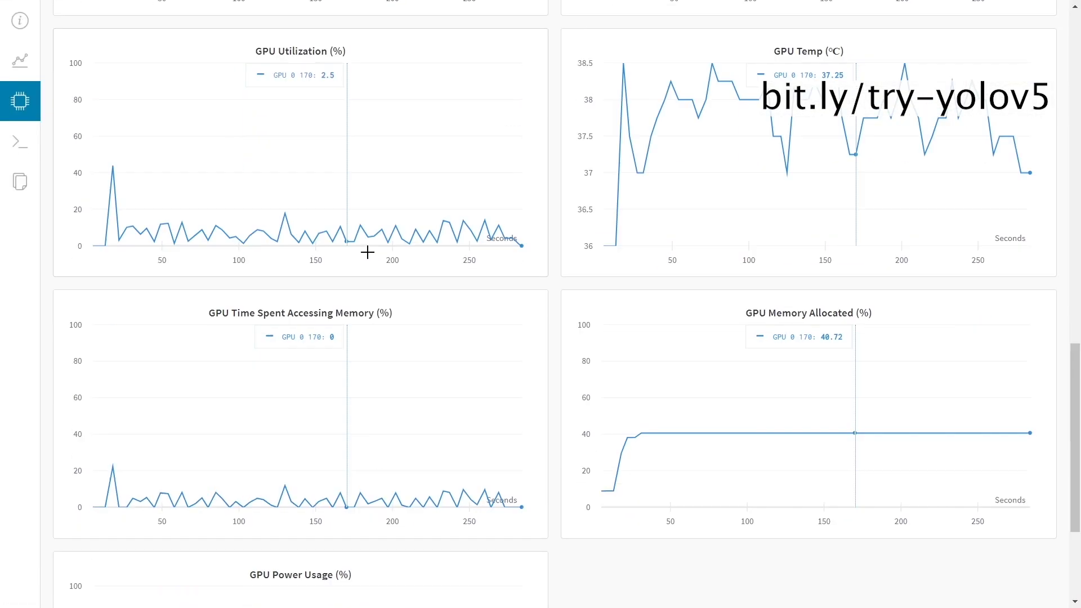